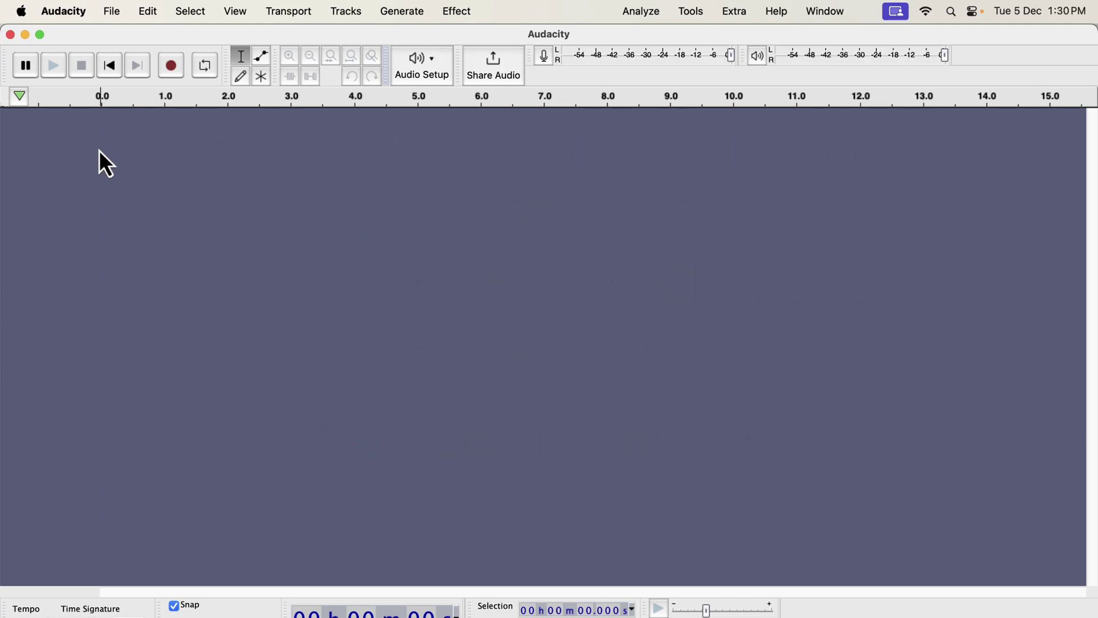
Step: Rescan audio devices and choose Scarlett 2i2 USB as the recording device via Audio Setup
left_click(427, 73)
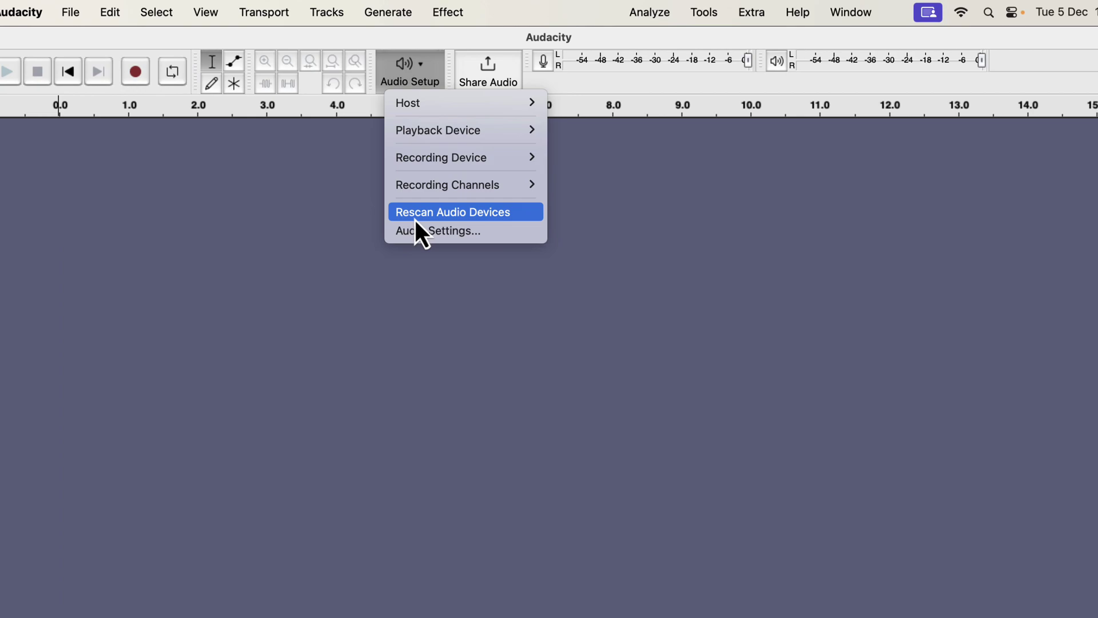
left_click(516, 214)
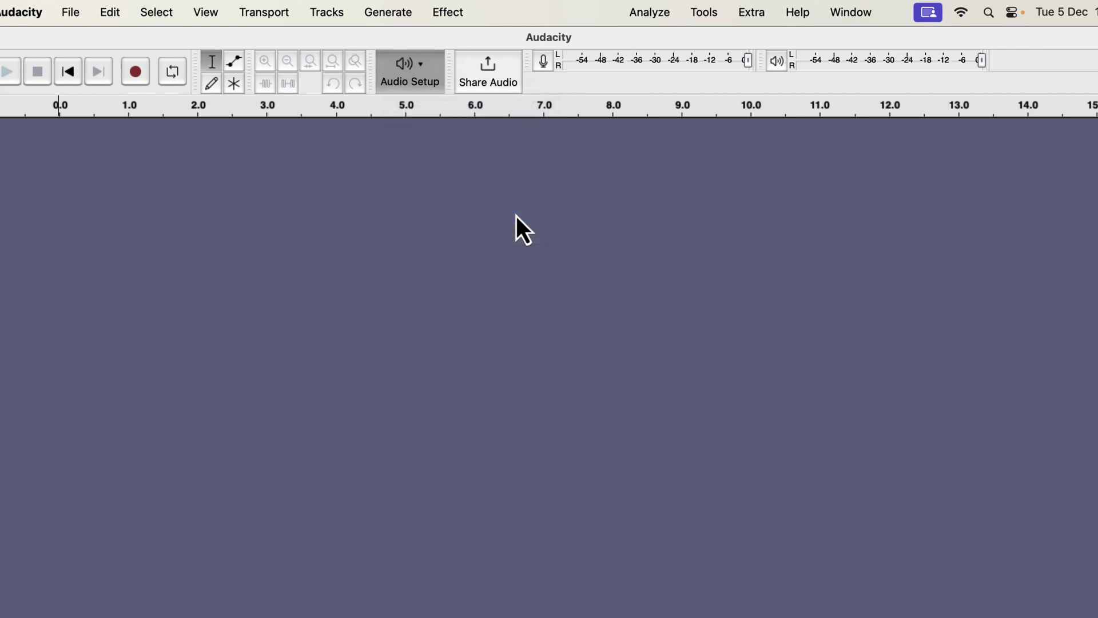
left_click(427, 90)
mouse_move(441, 157)
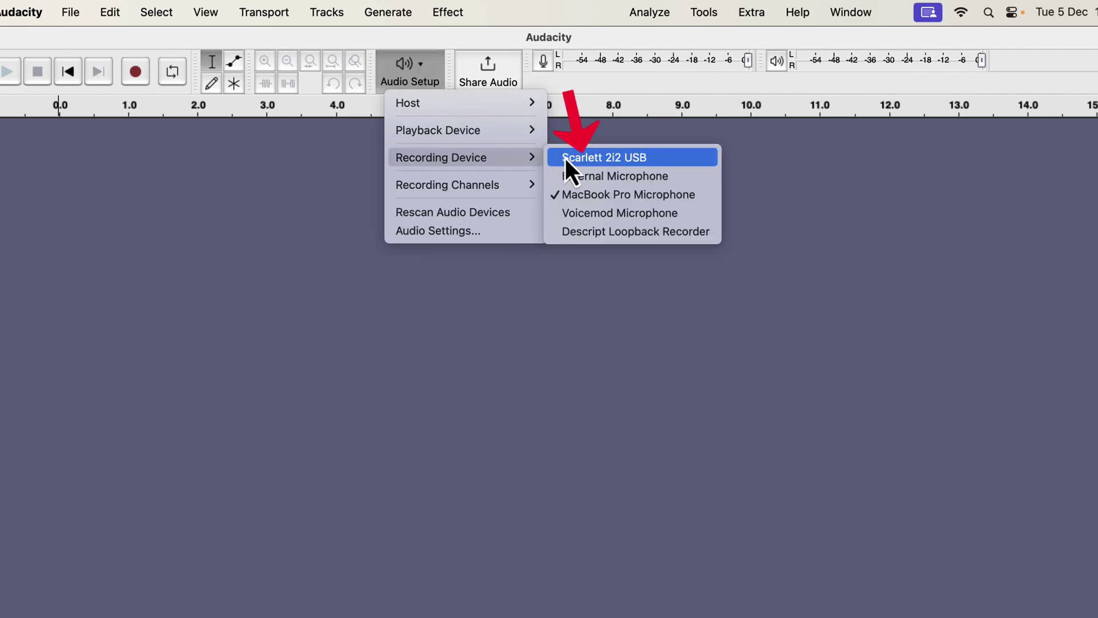
left_click(663, 157)
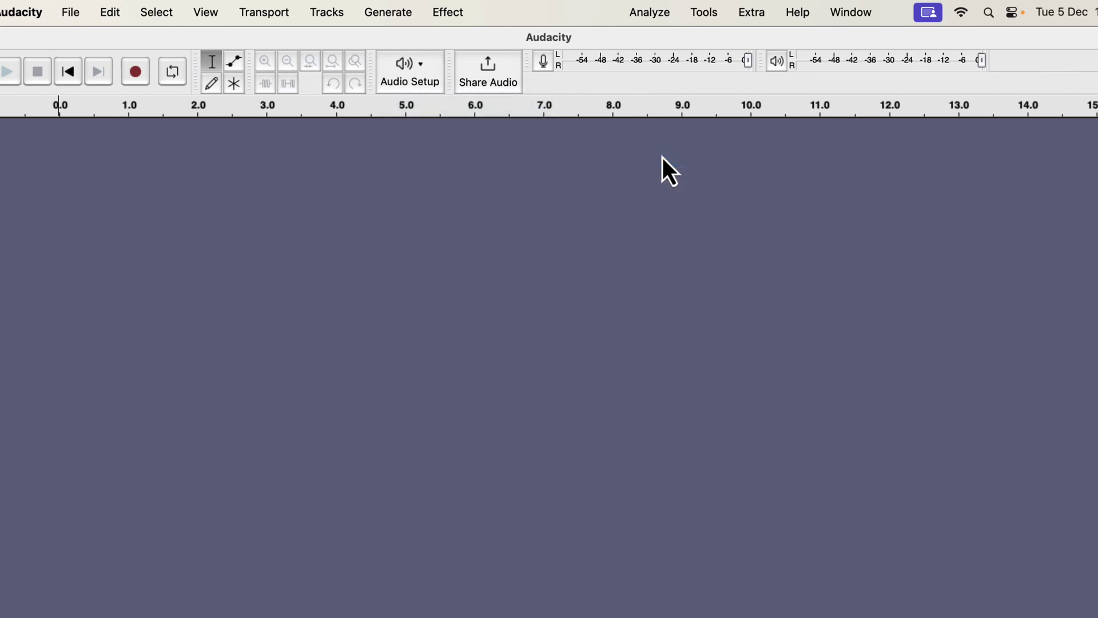
left_click(407, 79)
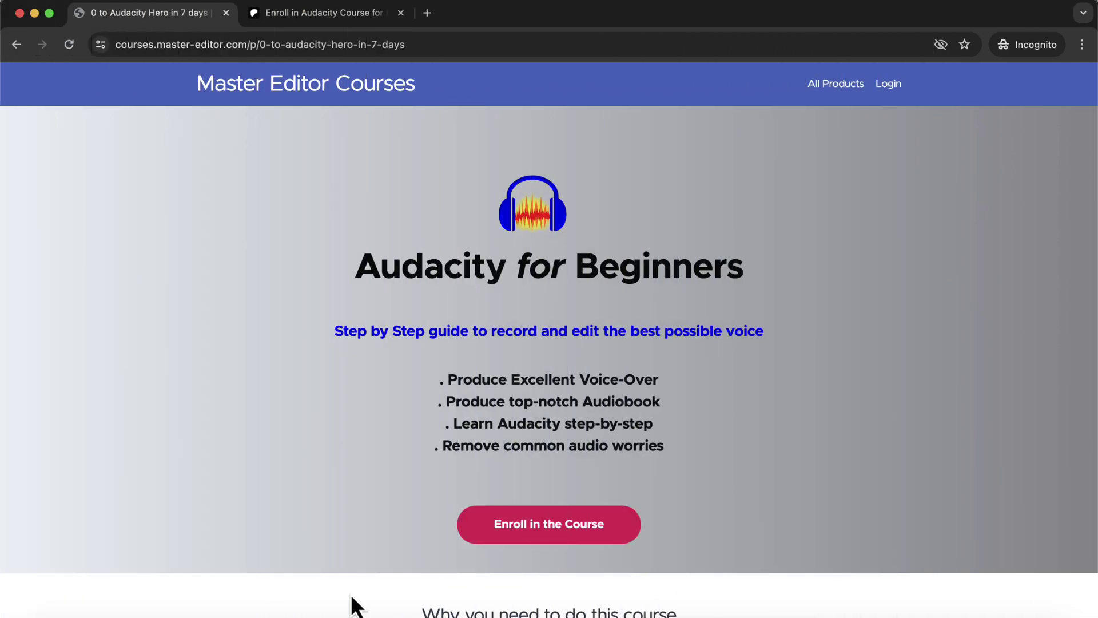
scroll(352, 605, "down", 5)
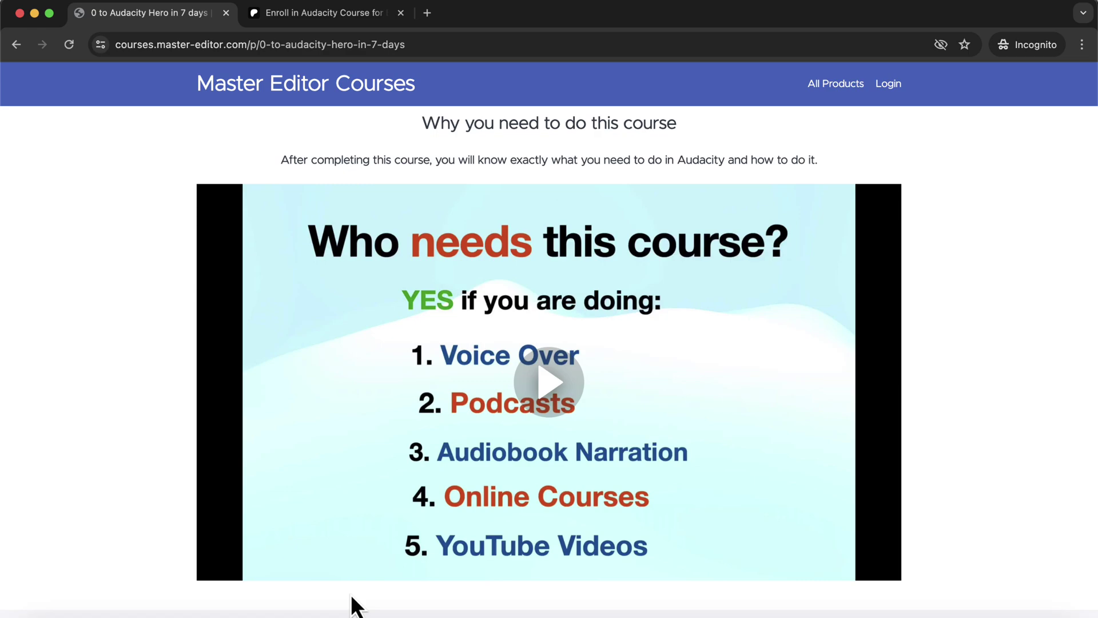
scroll(352, 604, "down", 5)
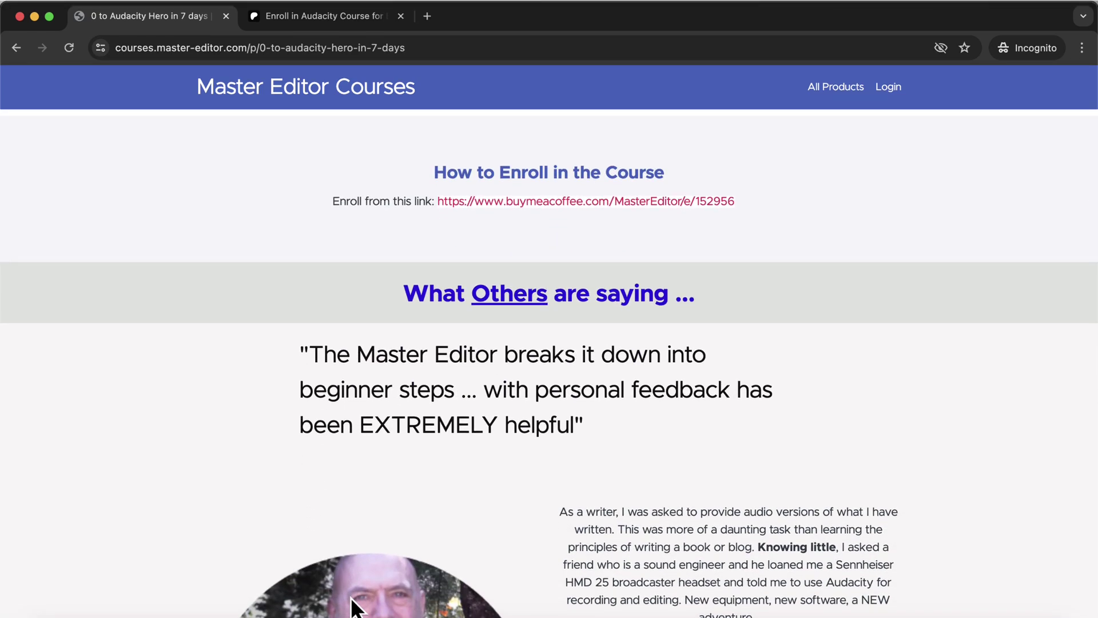
scroll(352, 604, "down", 2)
scroll(352, 605, "down", 5)
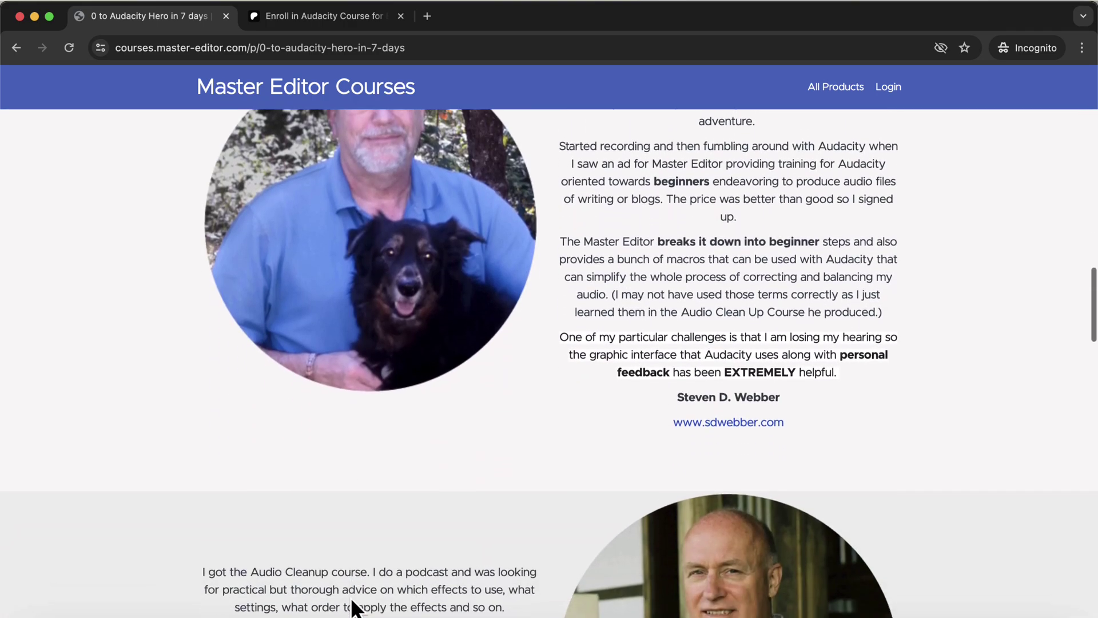
scroll(351, 605, "down", 2)
scroll(352, 605, "down", 5)
scroll(355, 608, "down", 1)
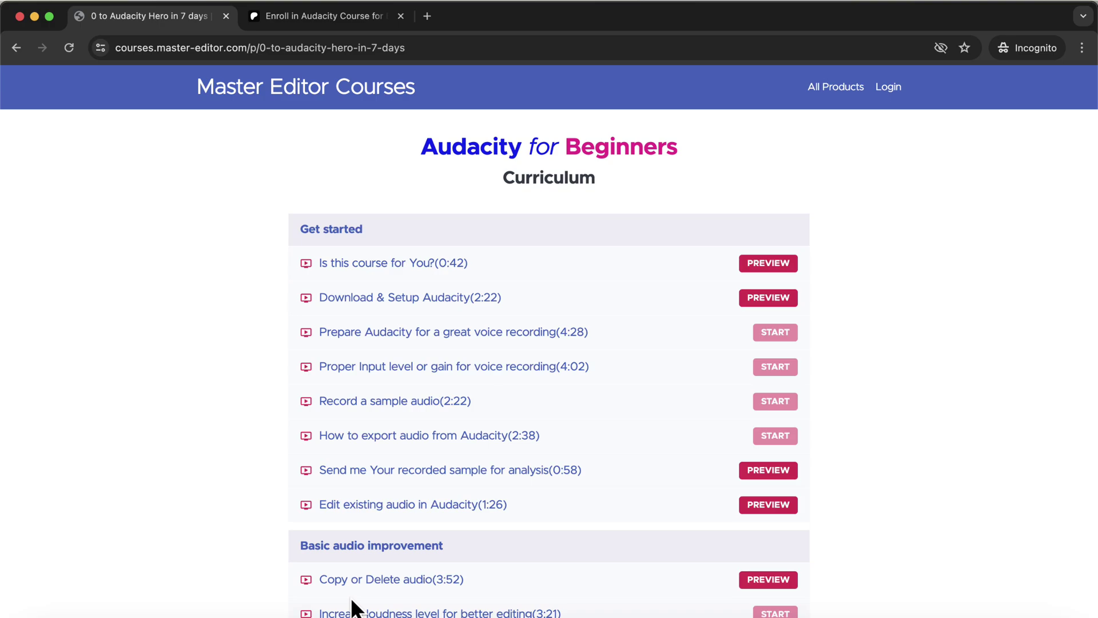
scroll(355, 607, "down", 6)
scroll(355, 607, "down", 5)
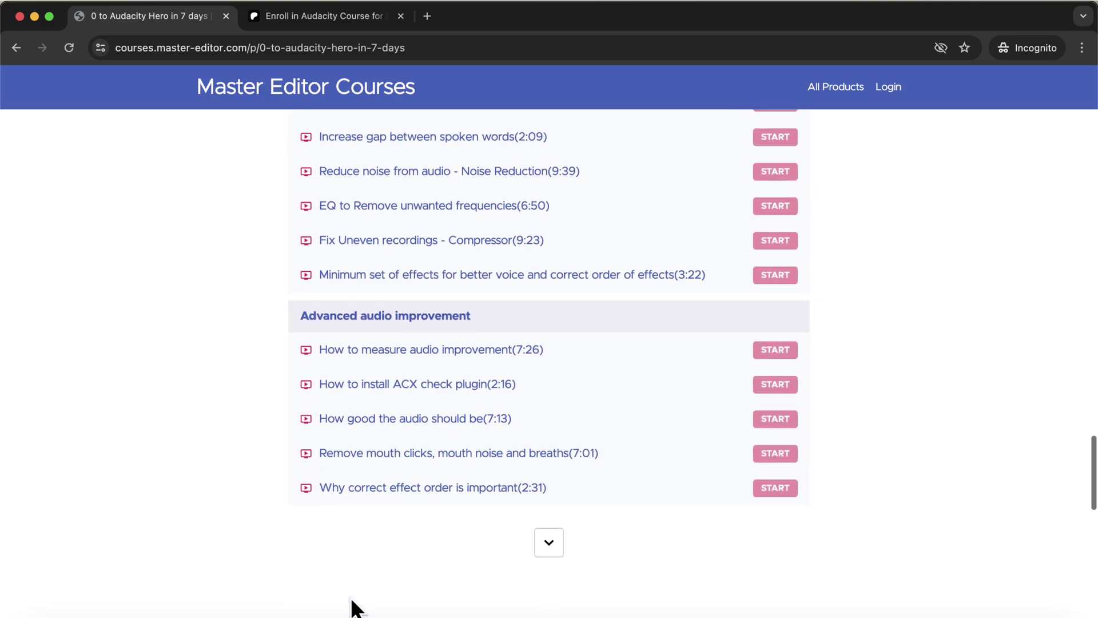
Step: Expand the course curriculum to reveal the remaining lessons
left_click(547, 544)
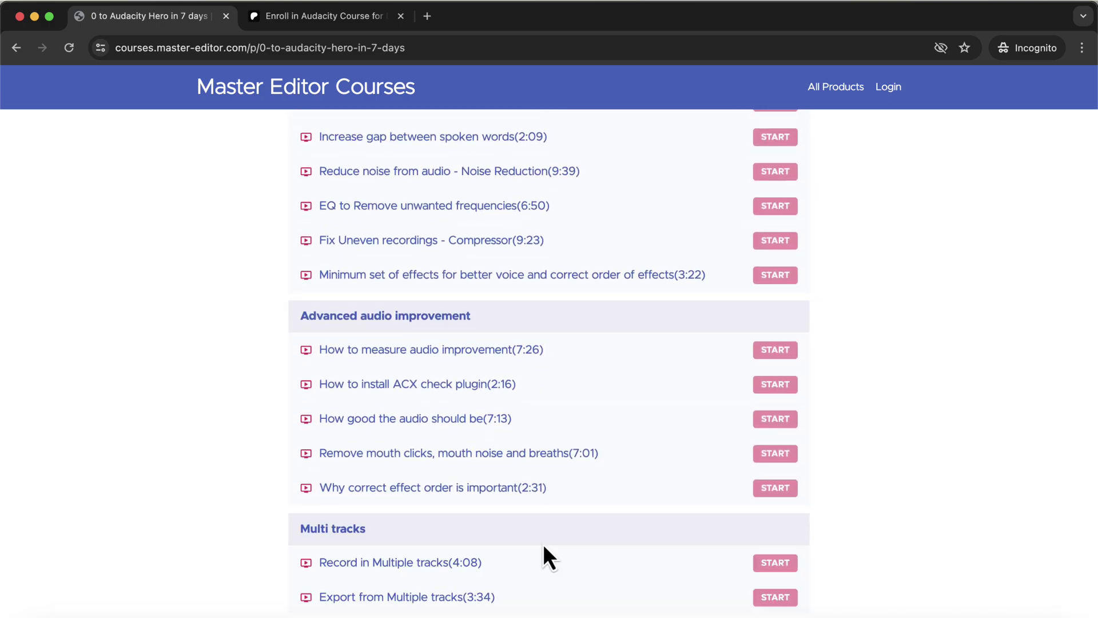
scroll(544, 548, "down", 5)
scroll(545, 547, "down", 4)
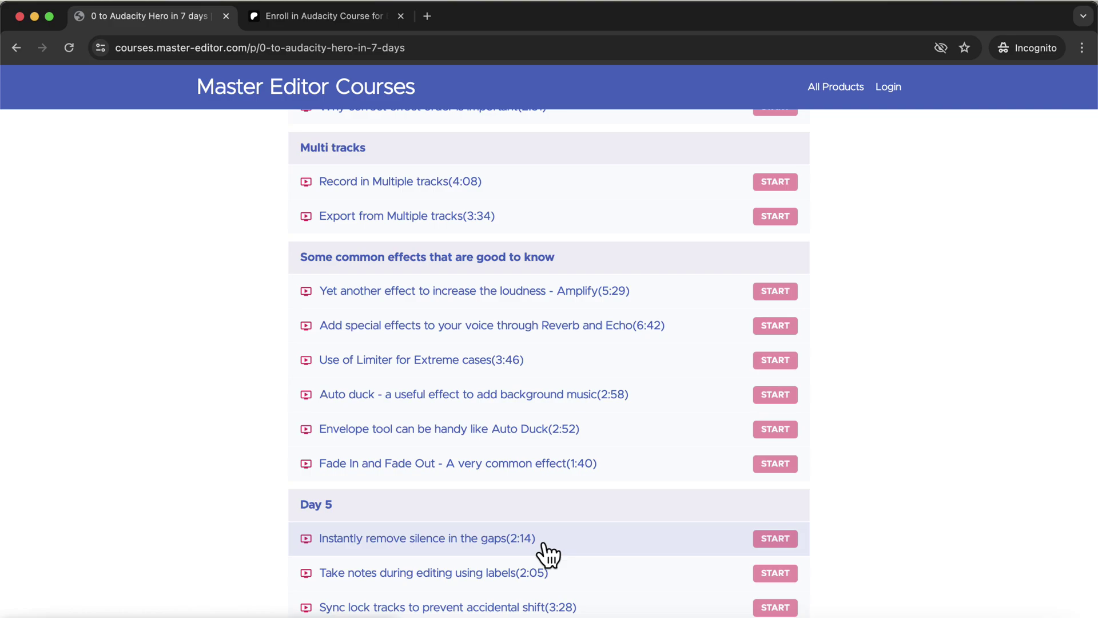
Step: Go to the Patreon course page and view the Audacity Bundle product card
left_click(361, 21)
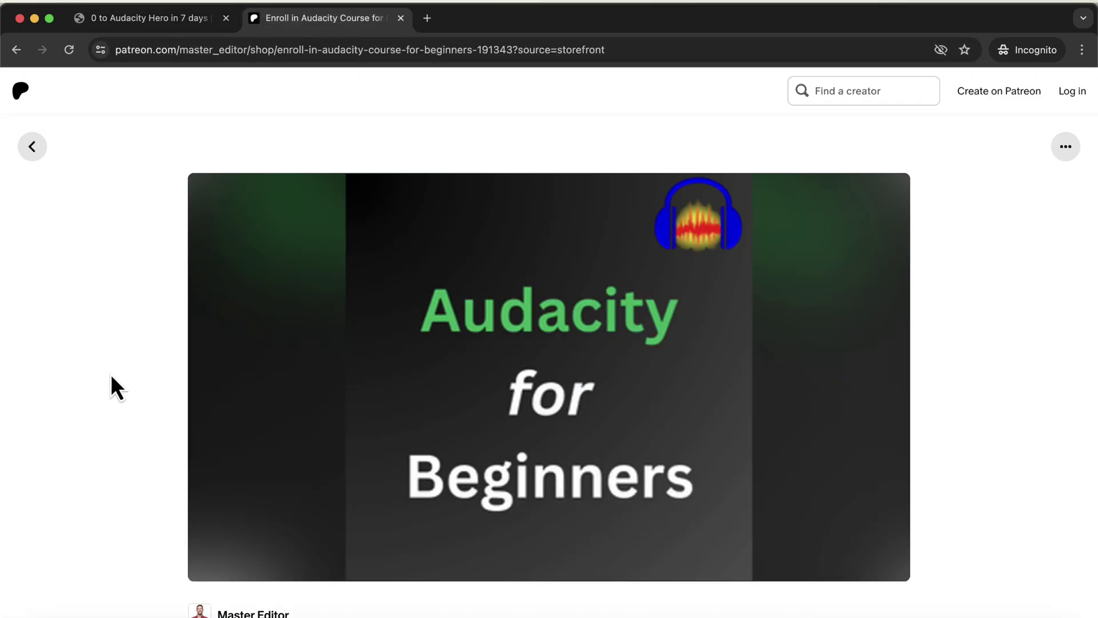
scroll(112, 377, "down", 5)
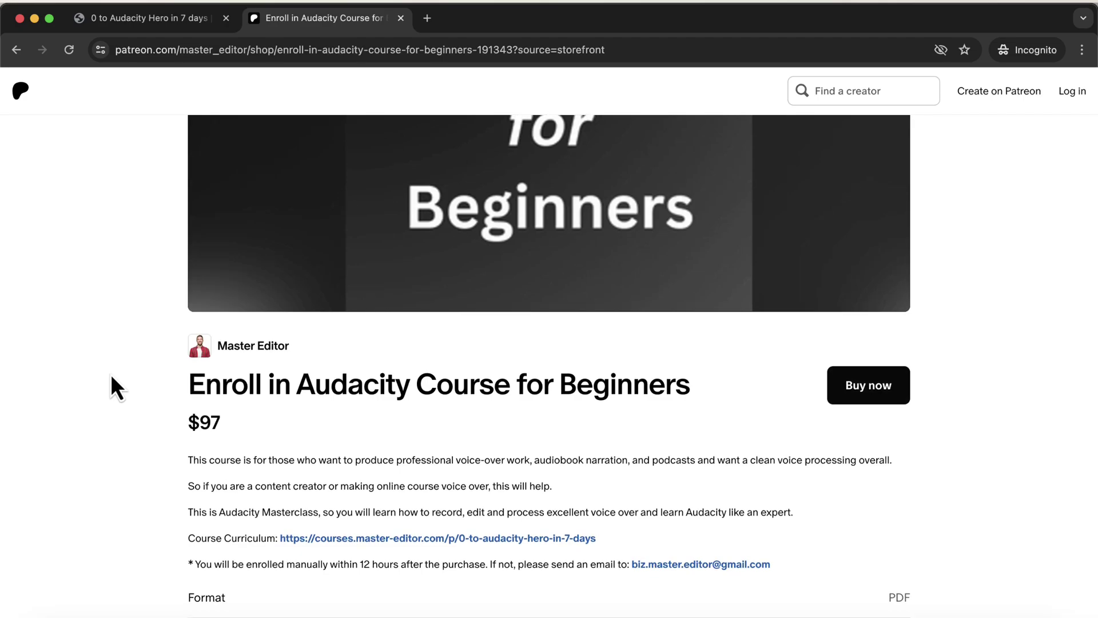
scroll(118, 388, "down", 2)
scroll(117, 387, "down", 8)
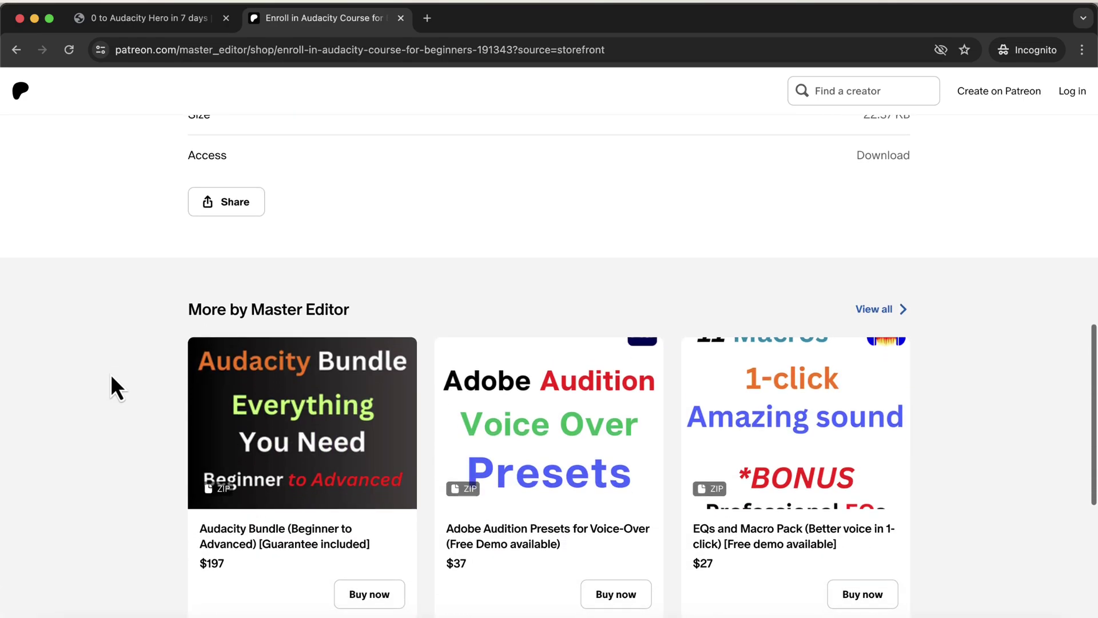
left_click(268, 403)
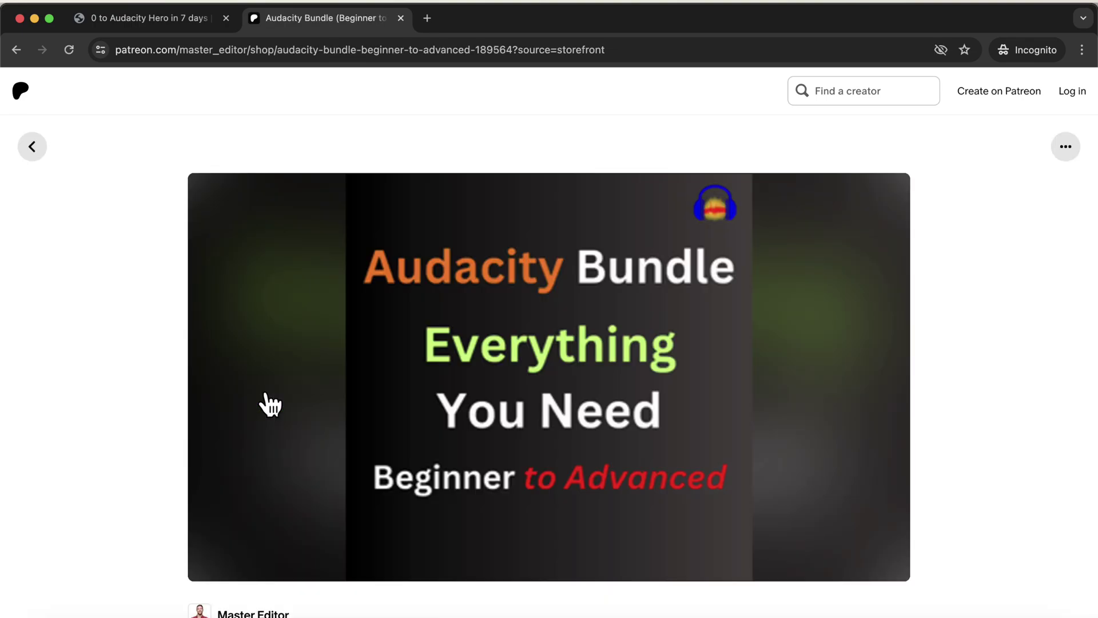
scroll(268, 403, "down", 3)
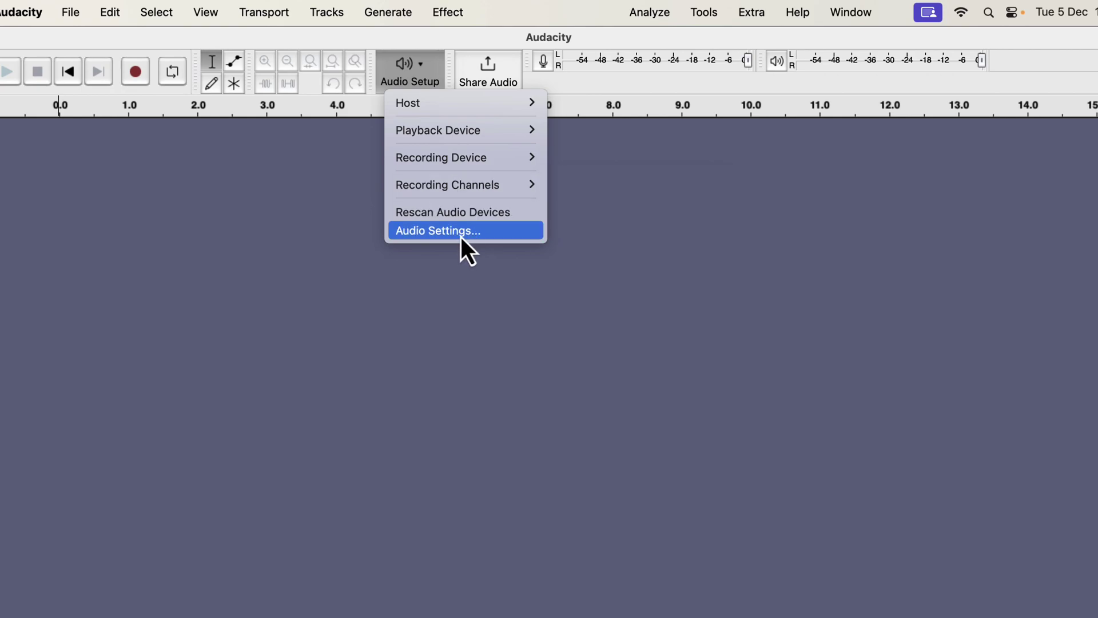
Step: In Audio Settings, keep Scarlett 2i2 USB as recording device and channels at 1 (Mono)
left_click(492, 233)
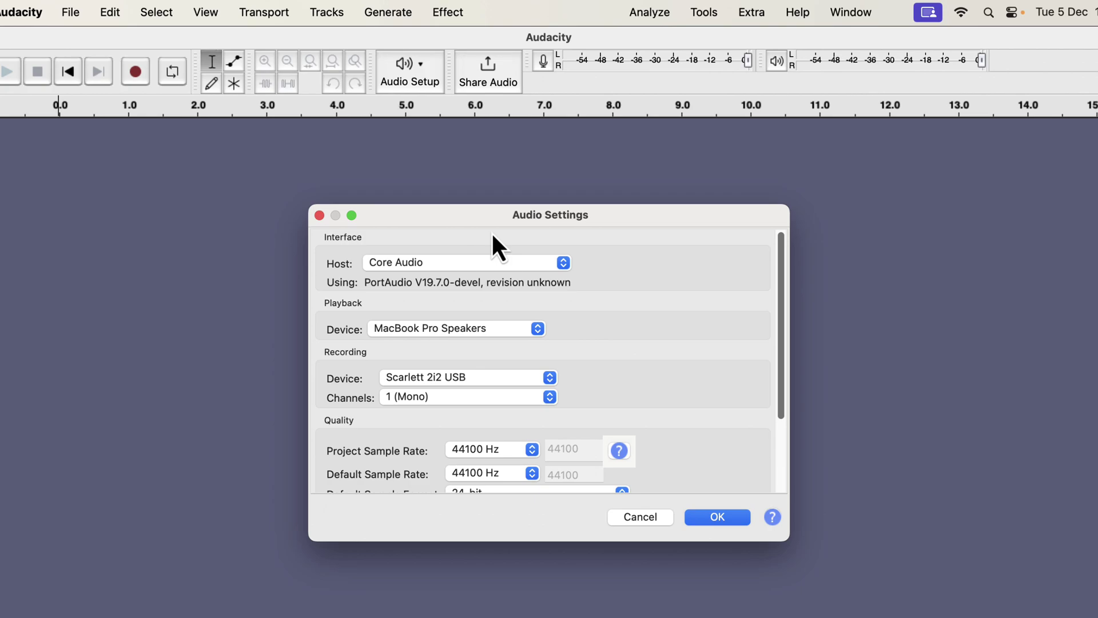
scroll(512, 351, "down", 2)
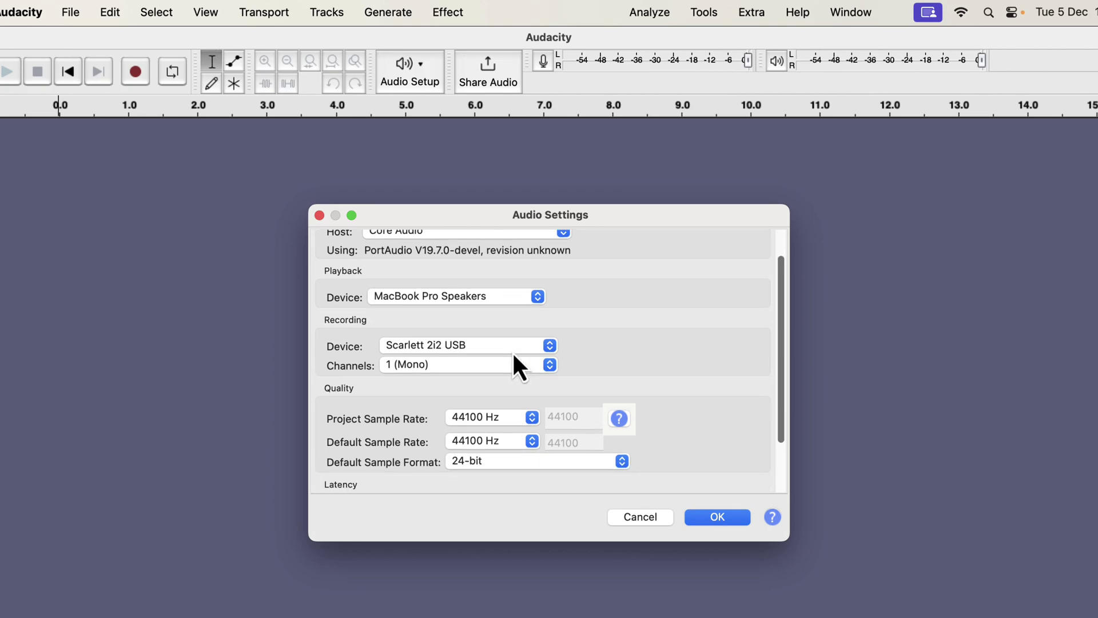
left_click(511, 344)
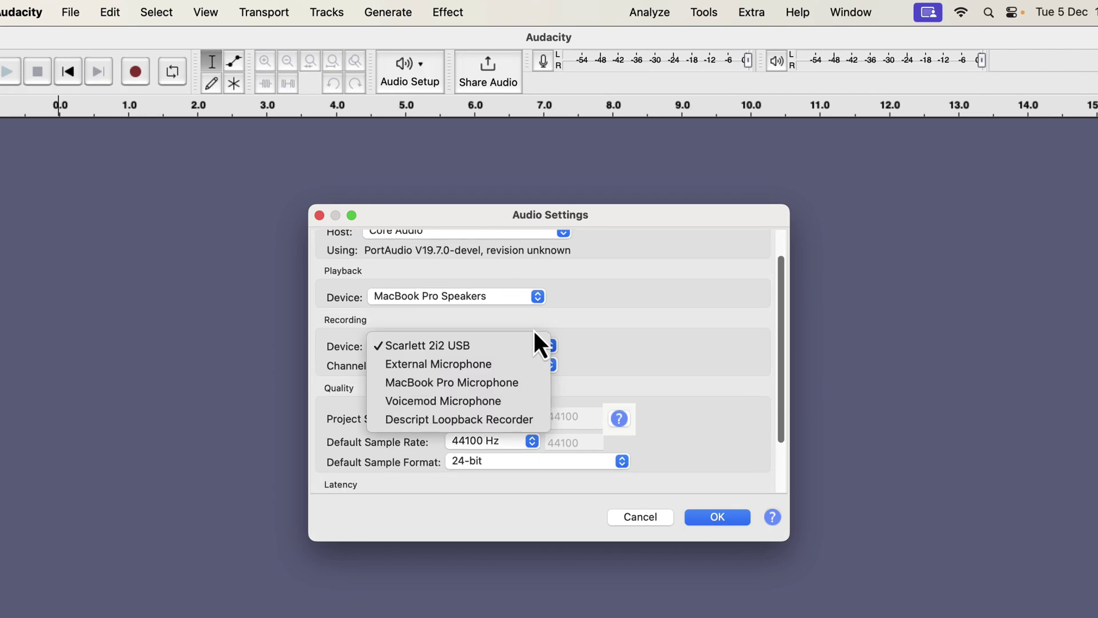
left_click(533, 337)
left_click(508, 366)
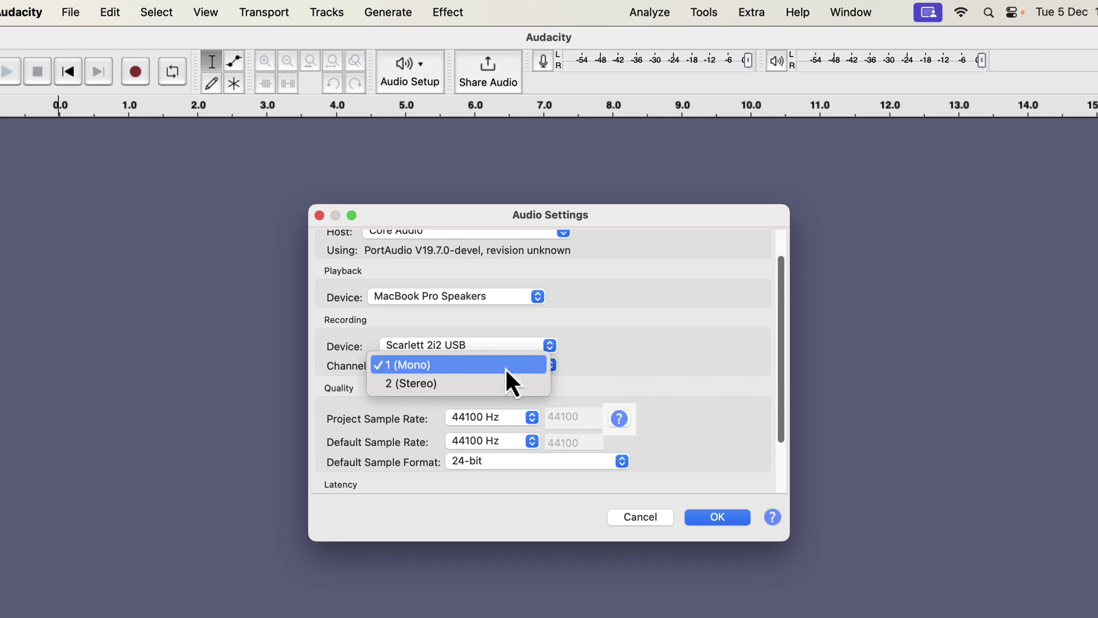
left_click(506, 366)
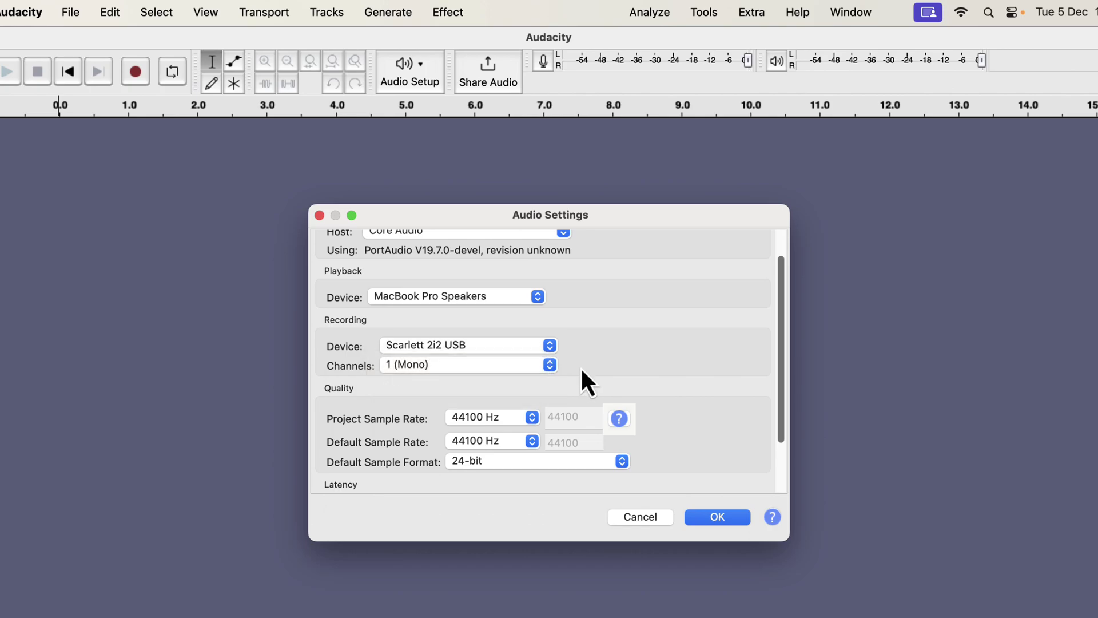
scroll(579, 378, "down", 2)
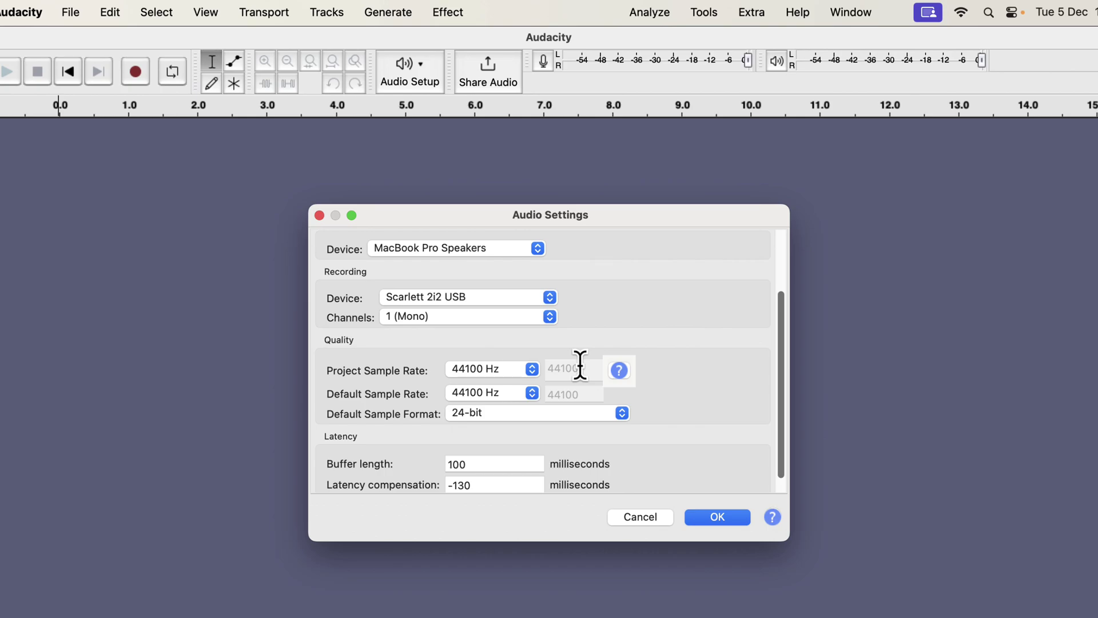
Step: Review the project sample rate options and keep it at 44100 Hz
left_click(499, 371)
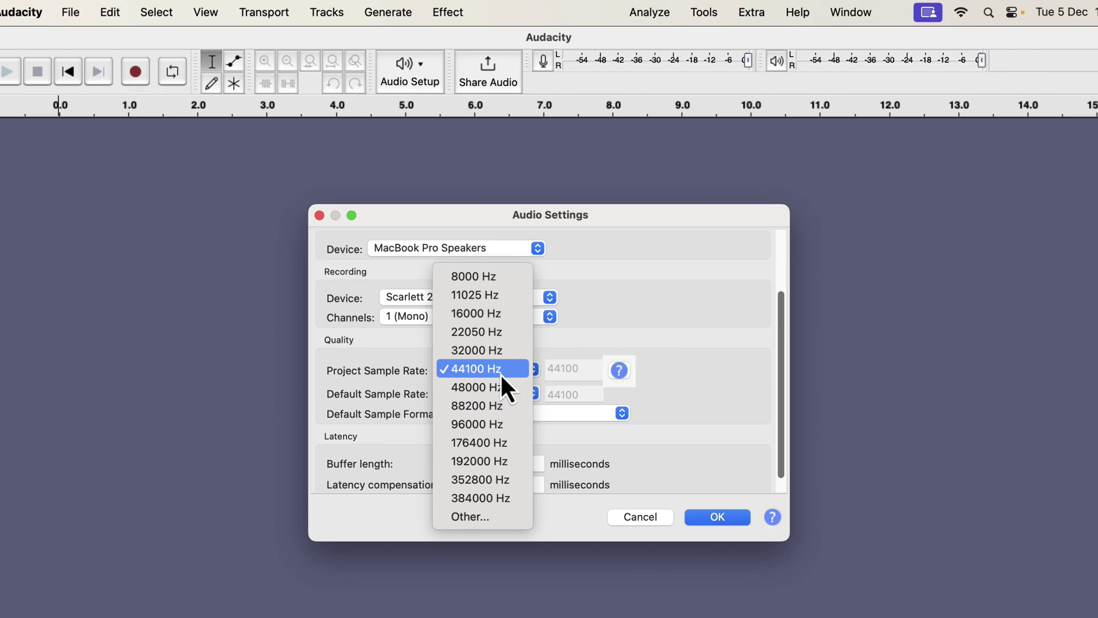
left_click(500, 372)
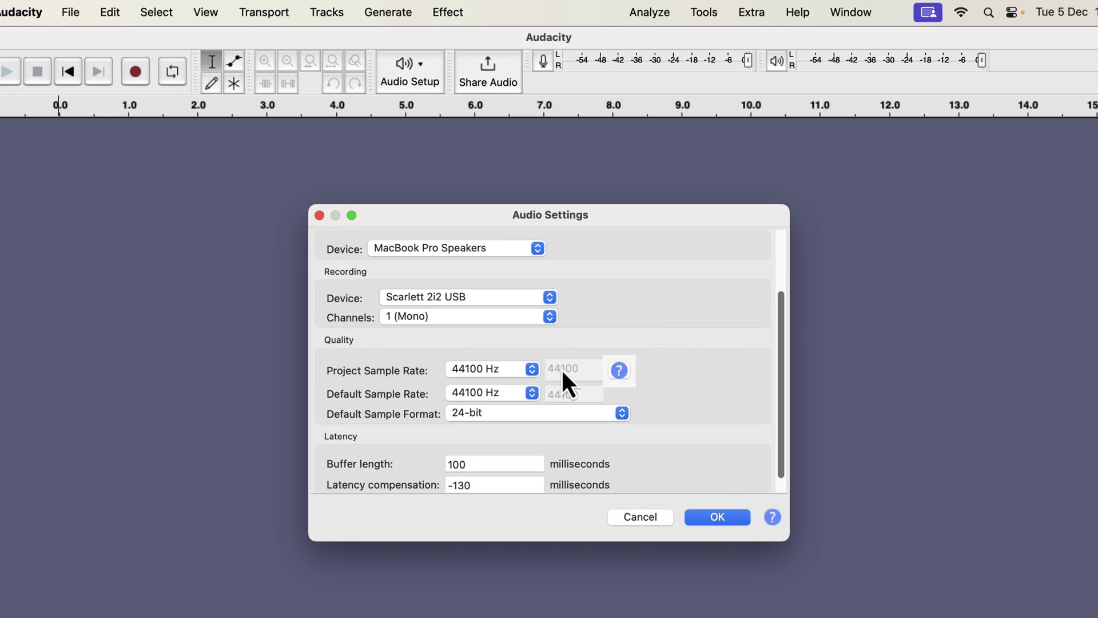
Step: Change the default sample format to 32-bit float and confirm the audio settings with OK
left_click(529, 417)
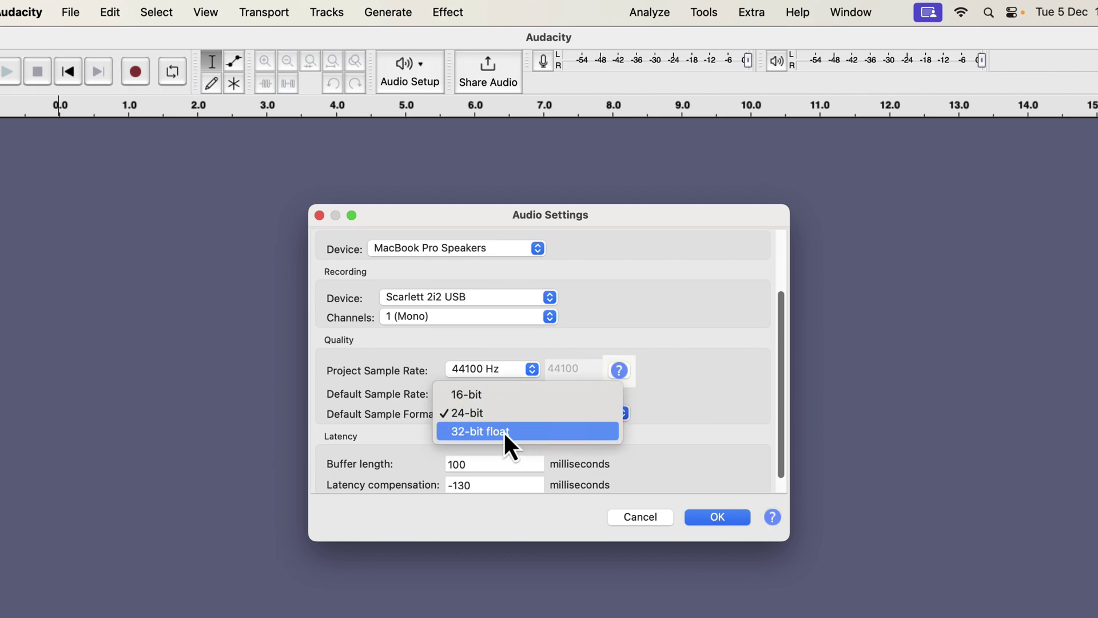
left_click(524, 433)
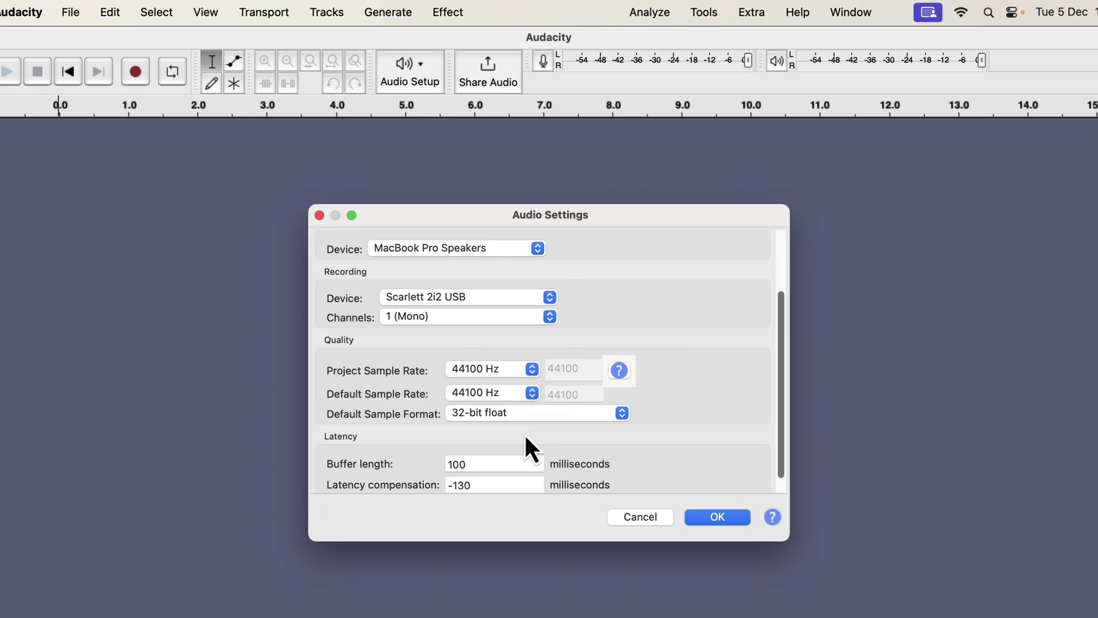
left_click(708, 519)
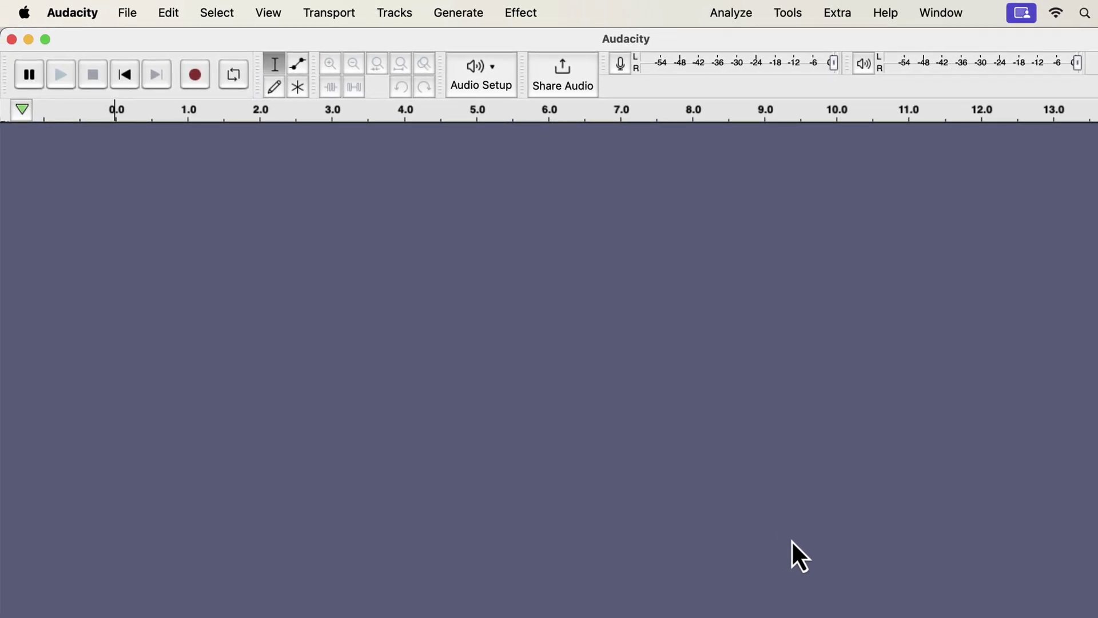
Step: Show the device toolbar and list the available microphones, with Scarlett 2i2 USB chosen
left_click(269, 12)
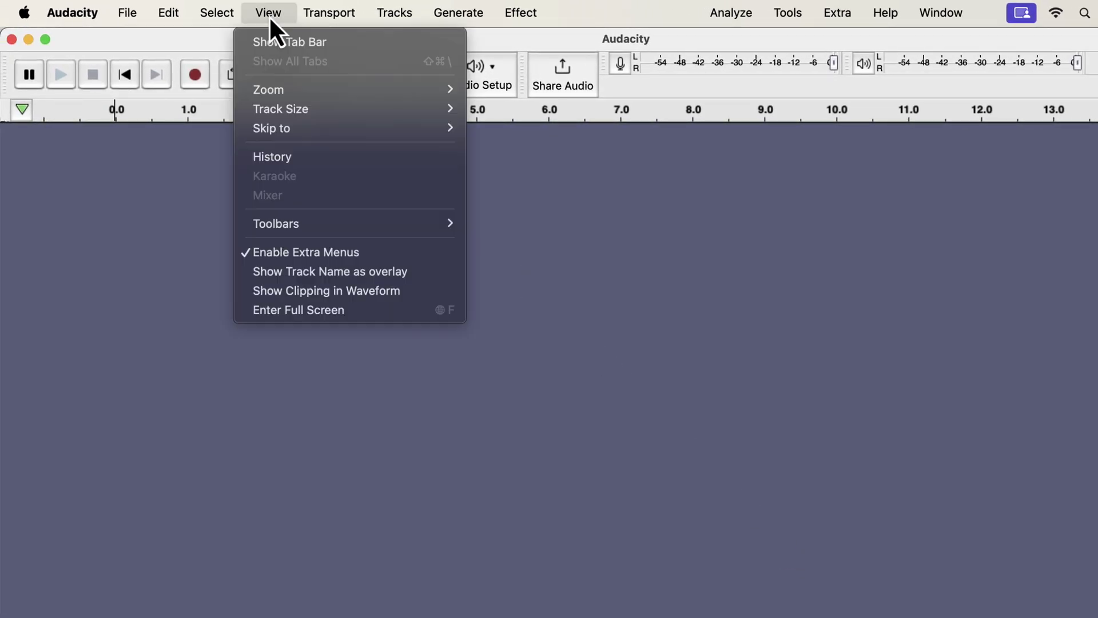
mouse_move(277, 224)
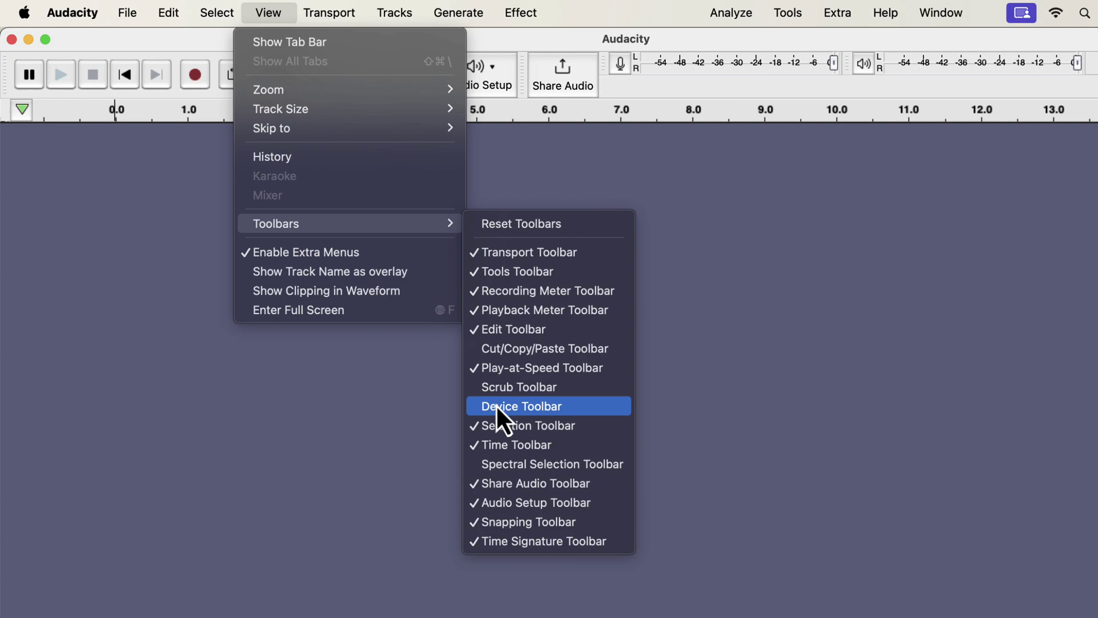
left_click(576, 406)
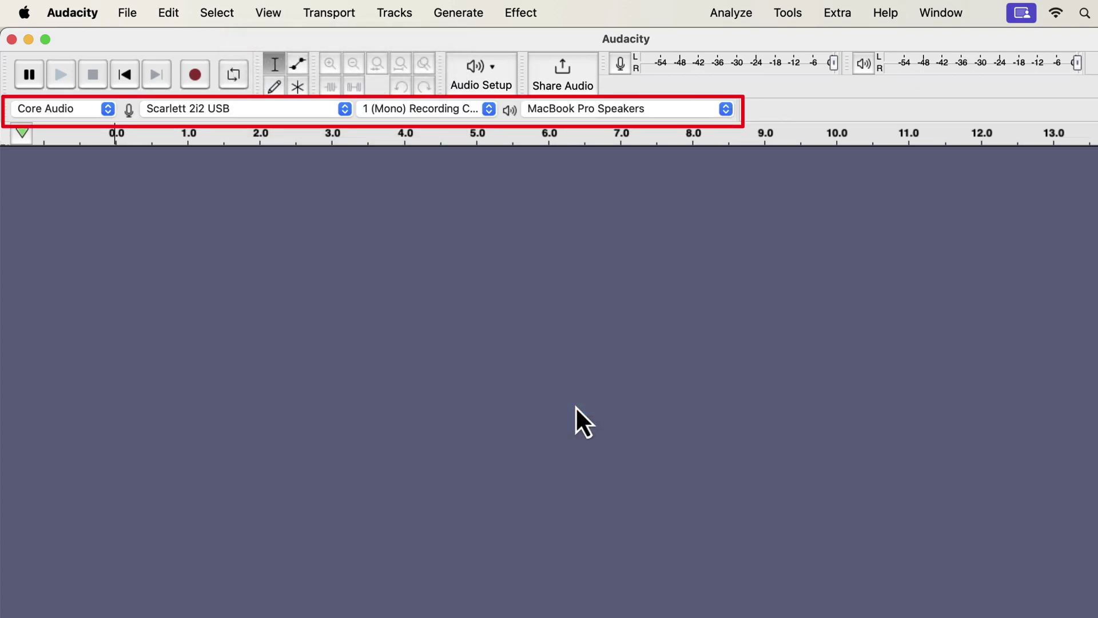
left_click(298, 110)
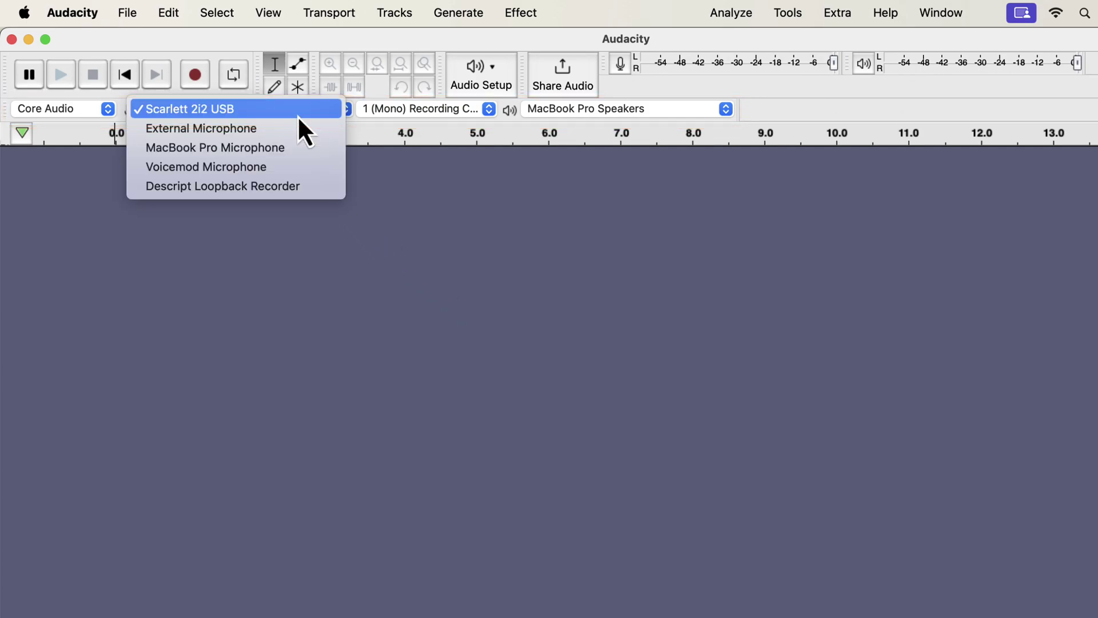
left_click(375, 112)
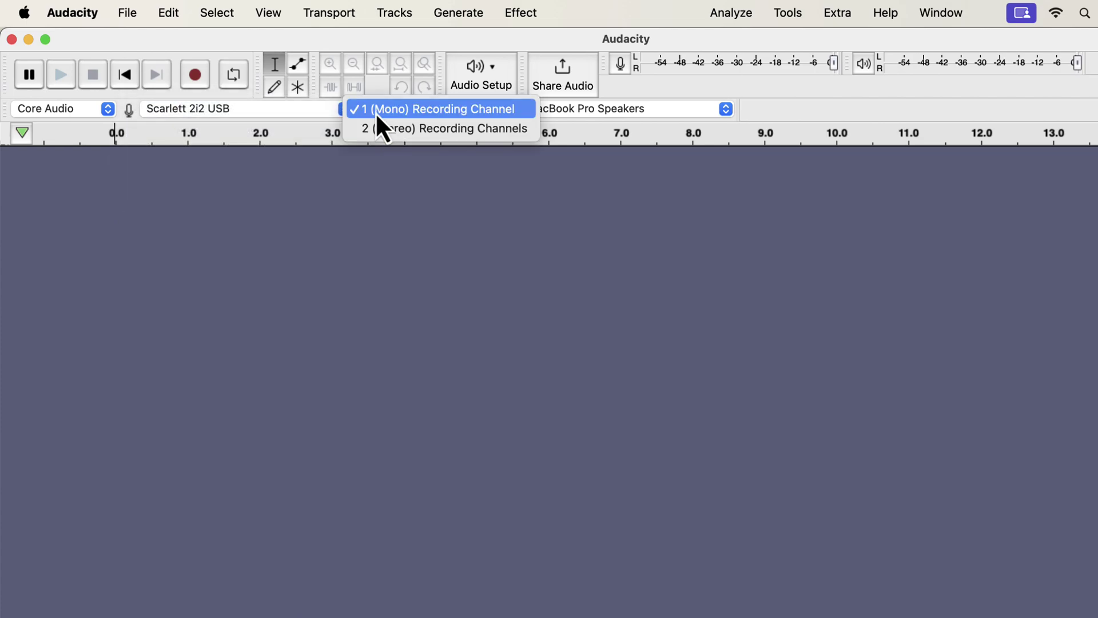
left_click(558, 110)
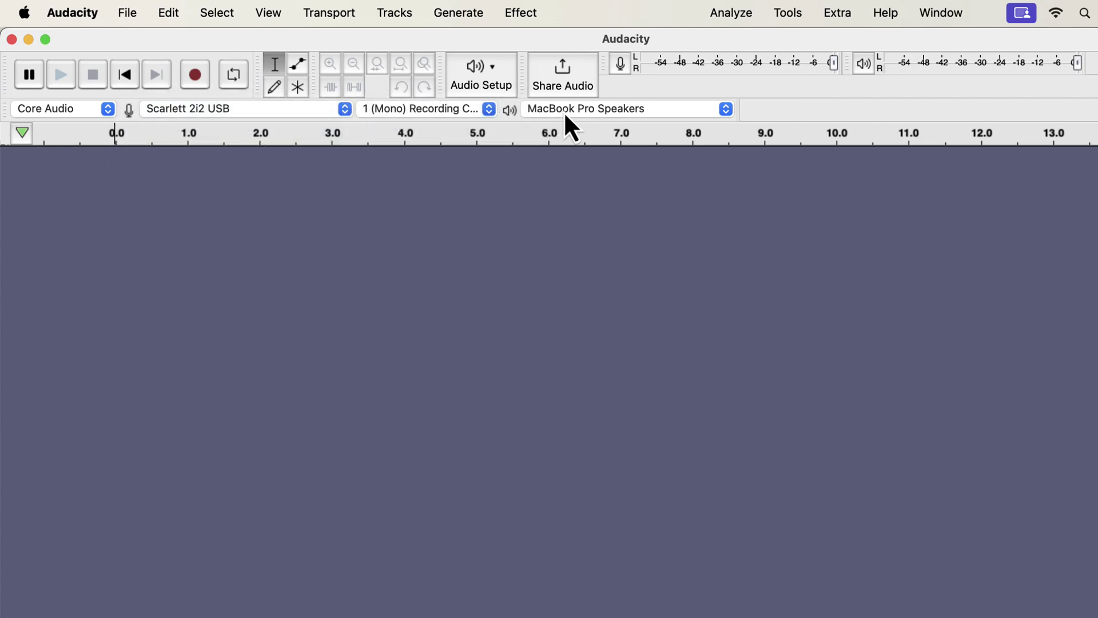
left_click(564, 111)
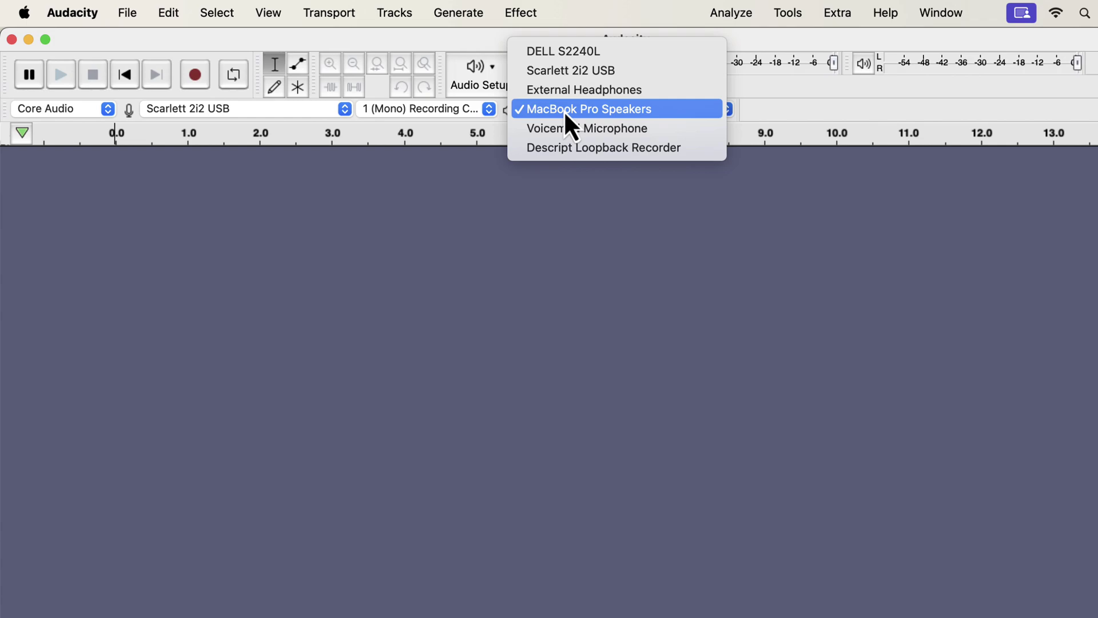
left_click(564, 110)
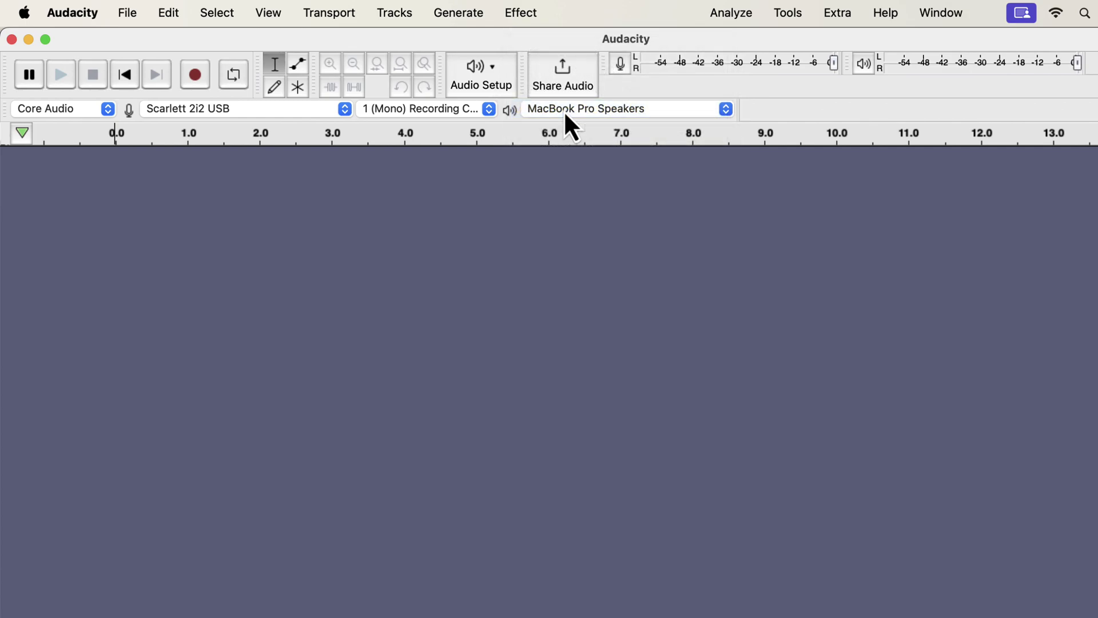
Step: Enable audible input monitoring and switch playback output to External Headphones
left_click(329, 13)
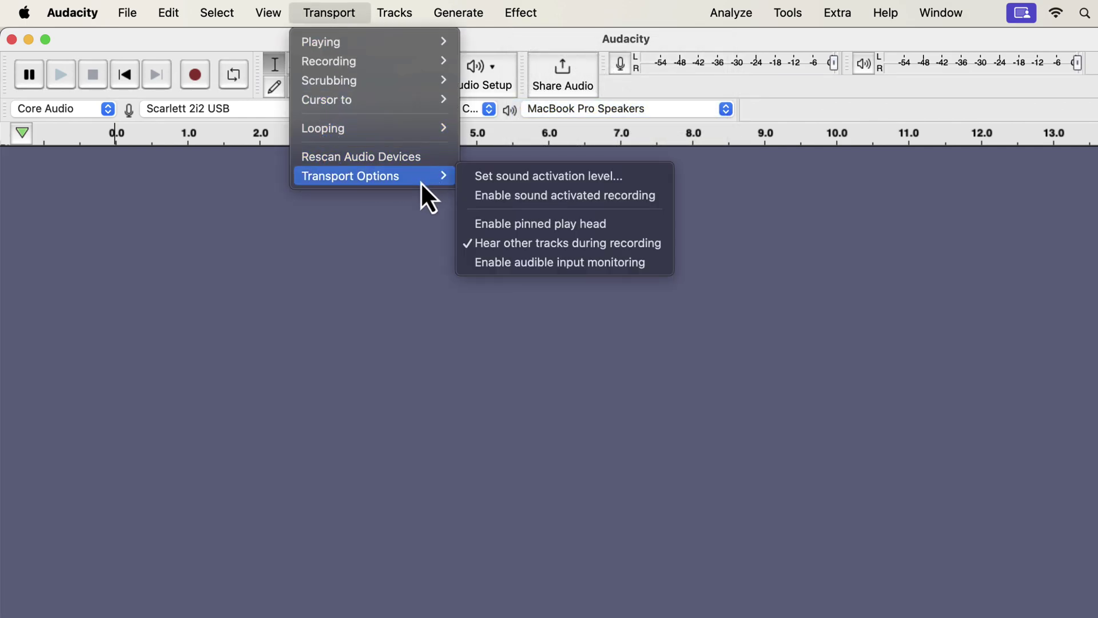
mouse_move(369, 175)
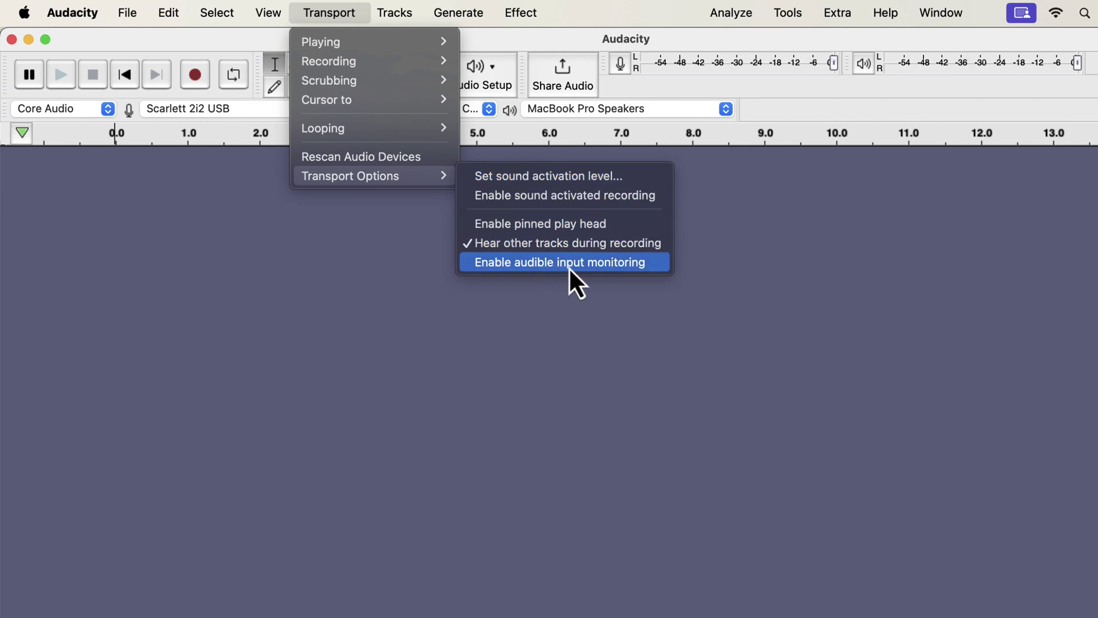
left_click(639, 268)
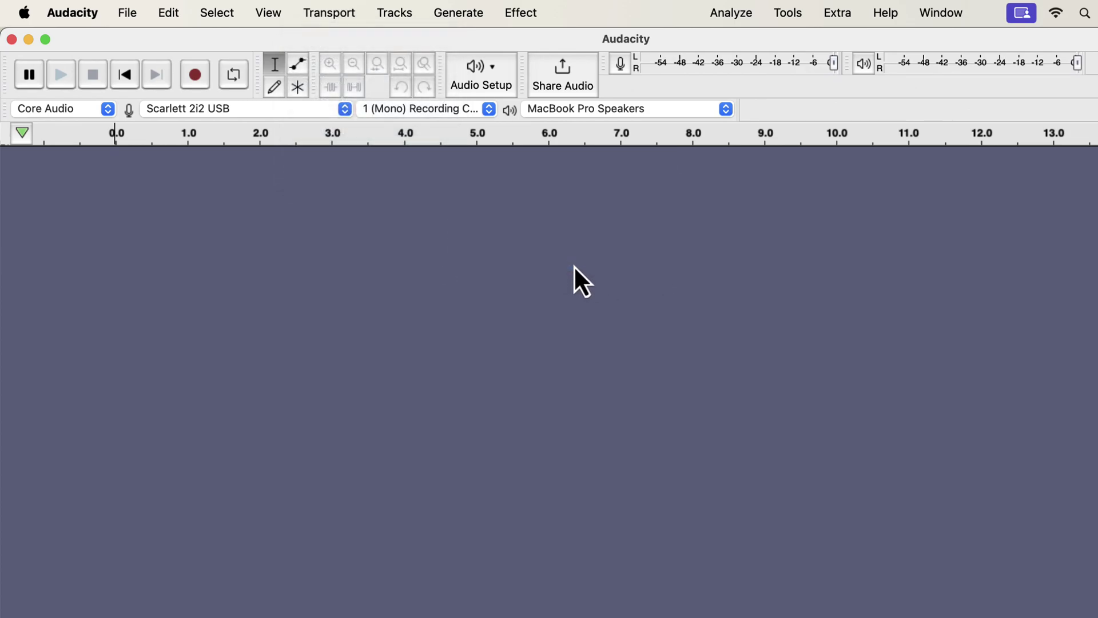
left_click(577, 112)
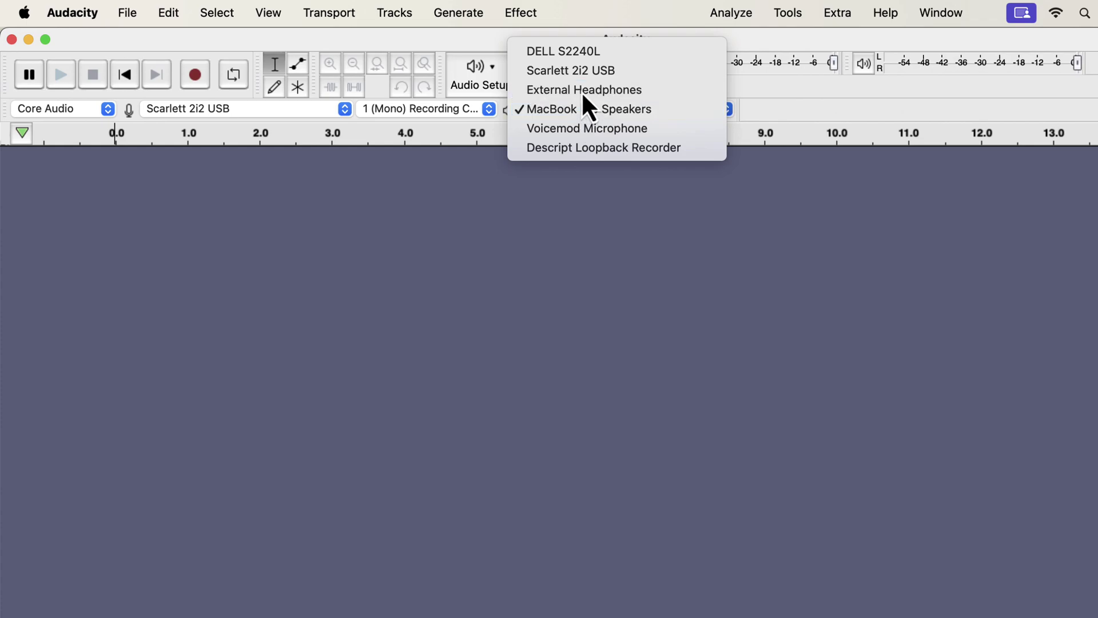
left_click(582, 93)
Step: Turn audible input monitoring back off and toggle hearing other tracks while recording
left_click(333, 24)
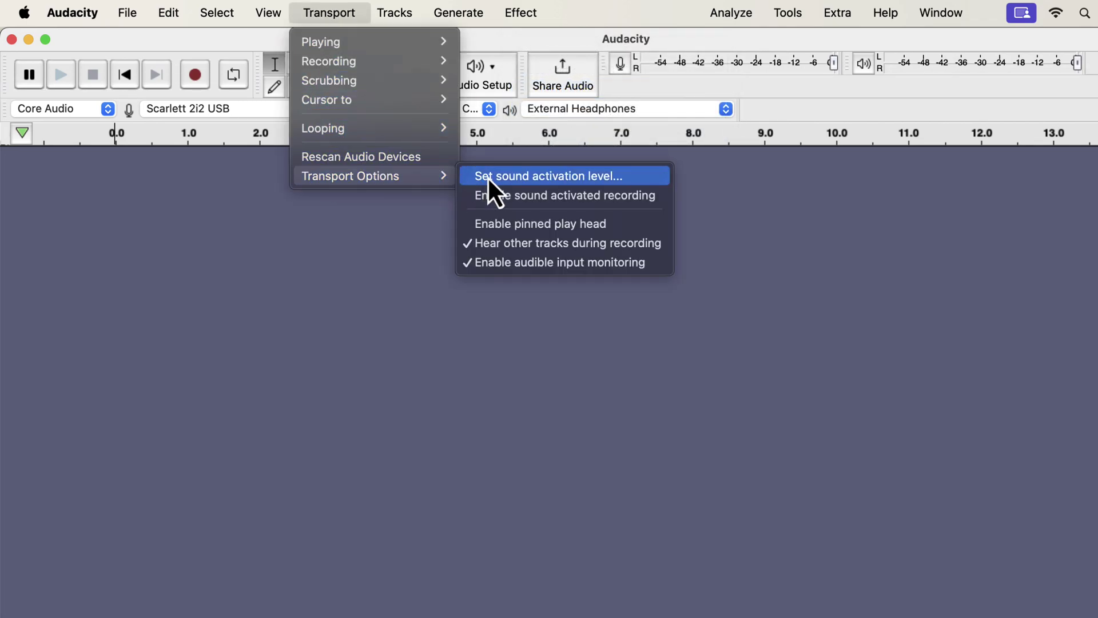
left_click(503, 262)
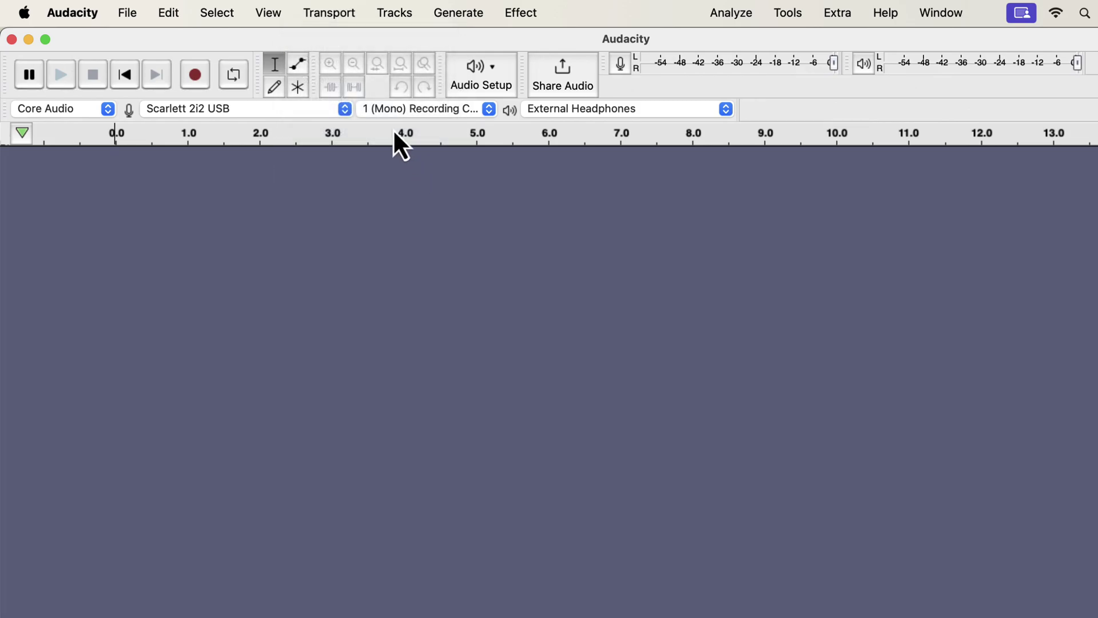
left_click(349, 18)
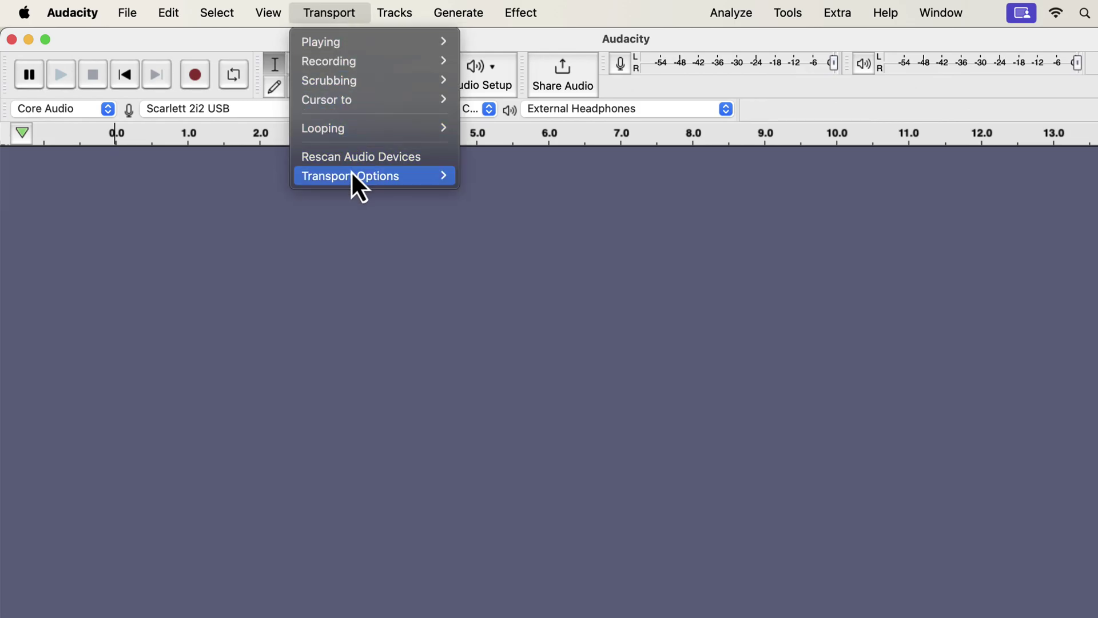
mouse_move(350, 175)
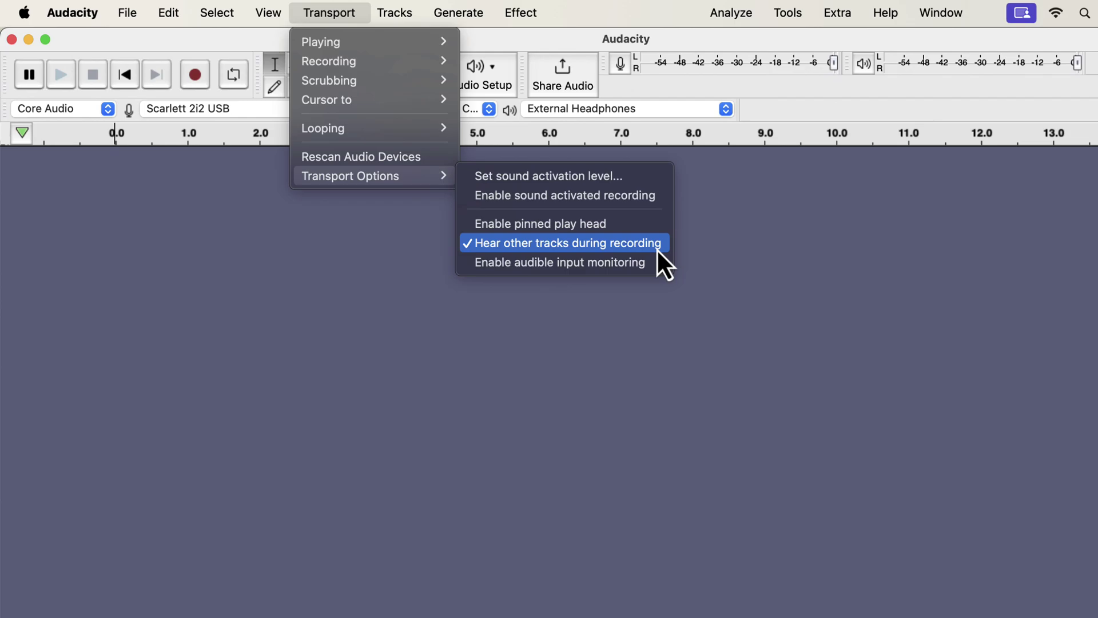
left_click(486, 243)
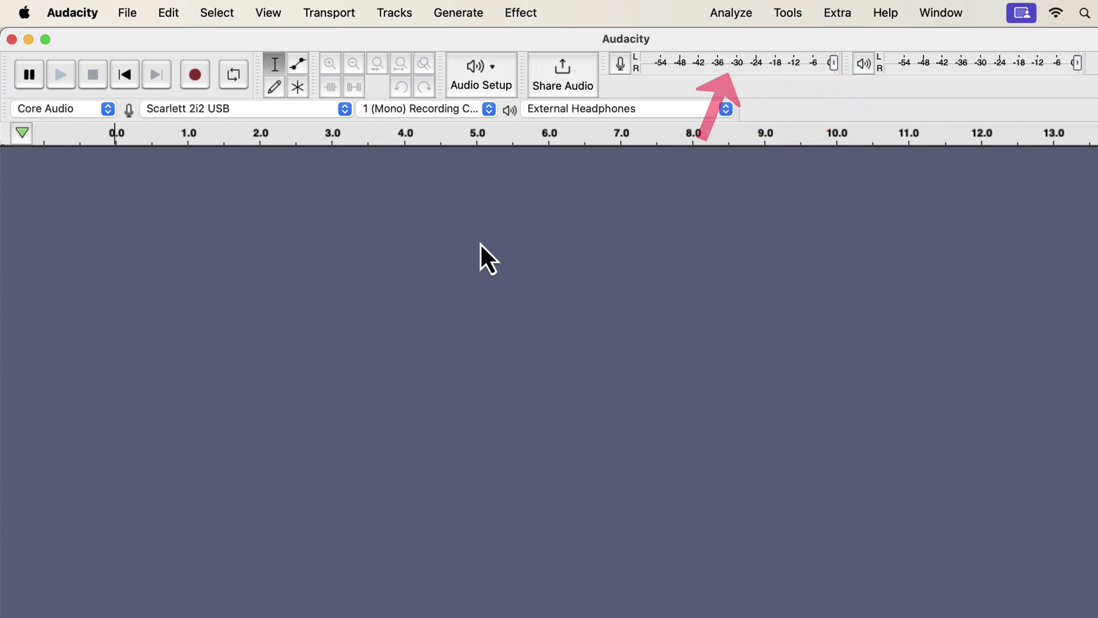
Step: Move the playback meter onto its own row and widen it to match the recording meter
mouse_move(847, 62)
left_mouse_down()
mouse_move(846, 80)
mouse_move(1055, 51)
mouse_move(1042, 64)
mouse_move(1071, 61)
left_mouse_up()
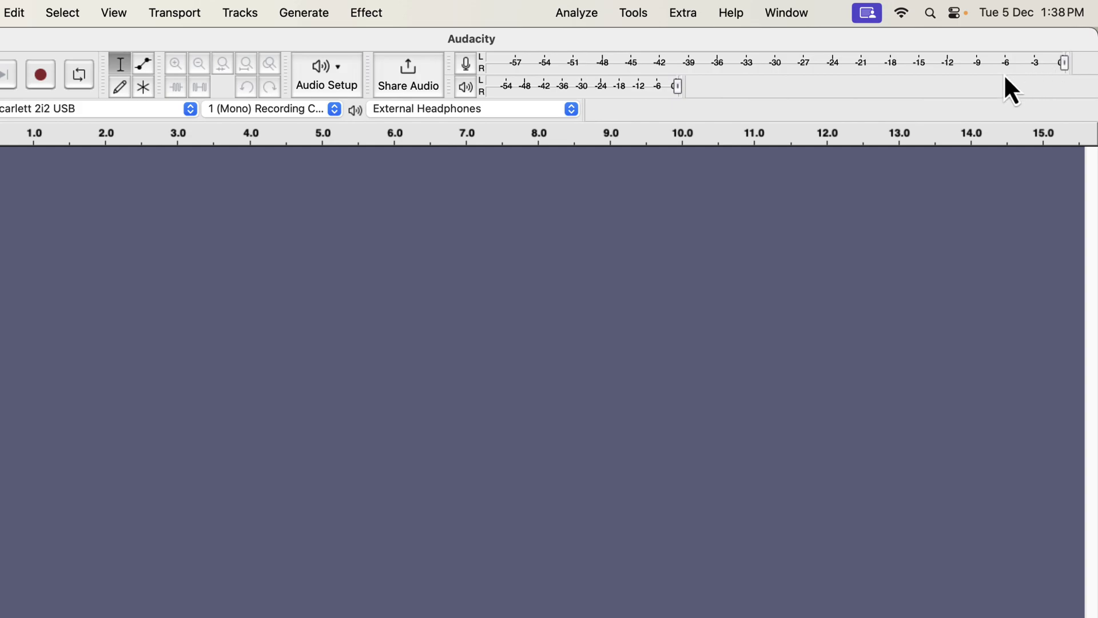
left_click_drag(684, 86, 1068, 84)
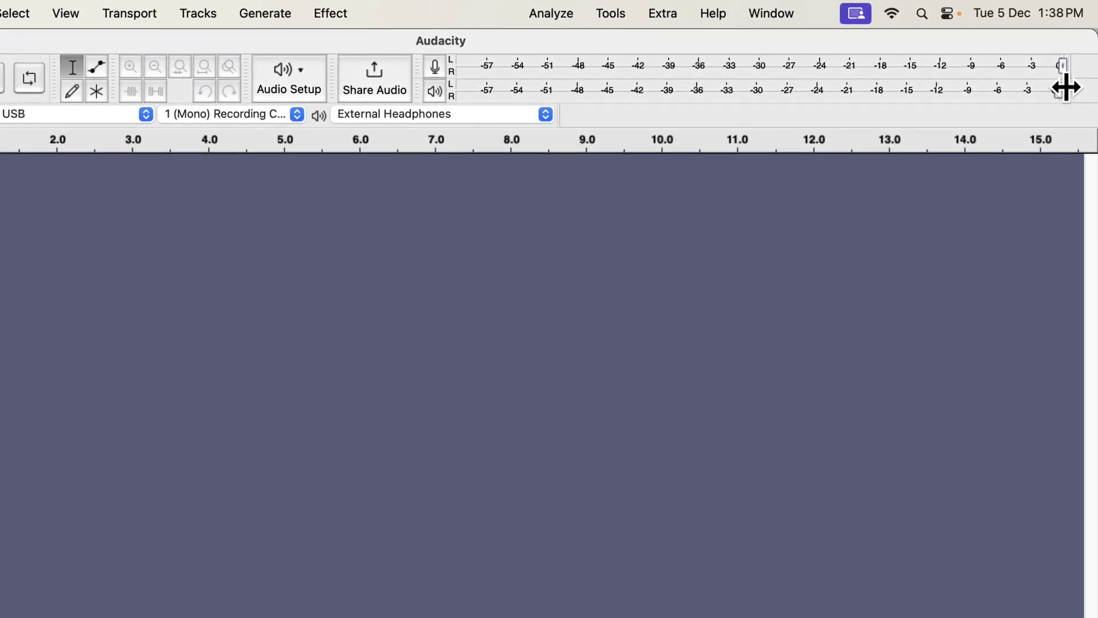
Step: Enable silent monitoring so the recording meter shows the live Scarlett microphone level
left_click(434, 67)
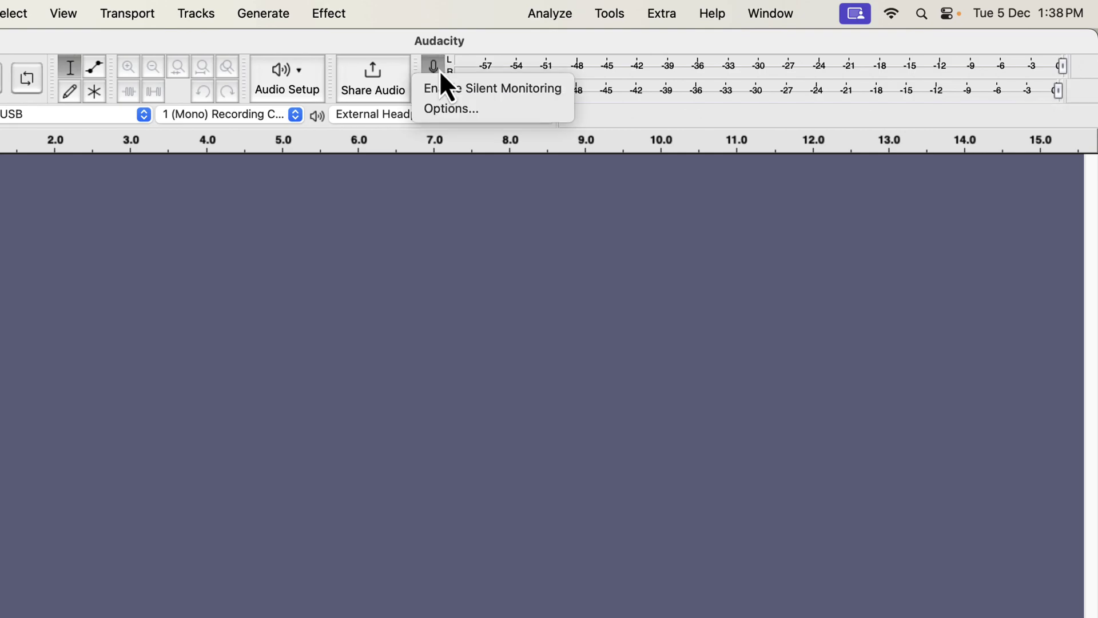
left_click(524, 91)
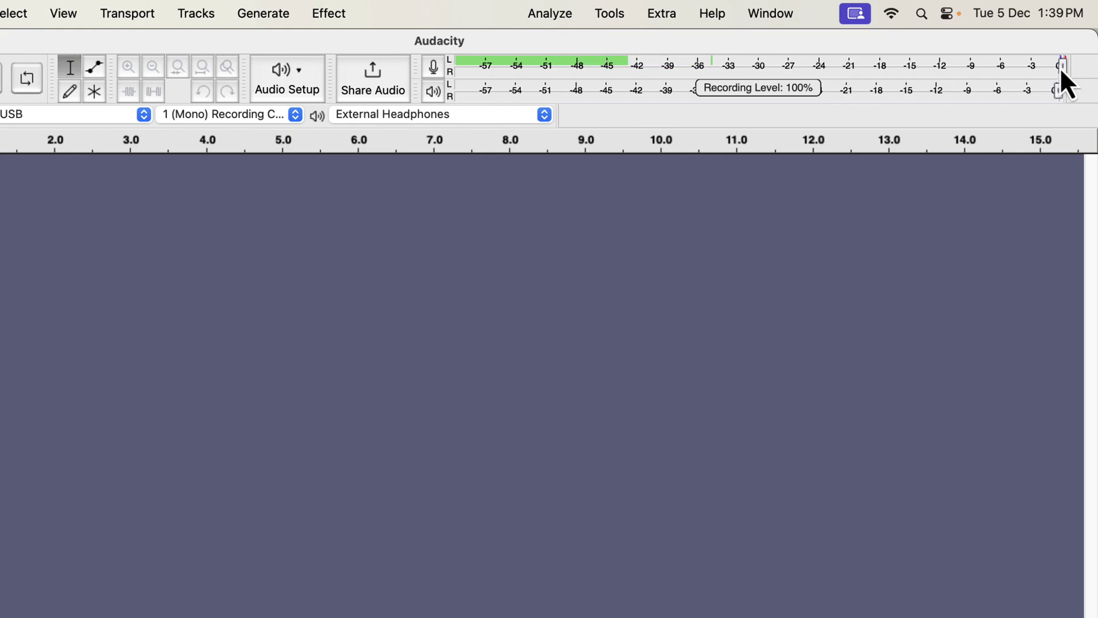
left_click_drag(1058, 93, 841, 97)
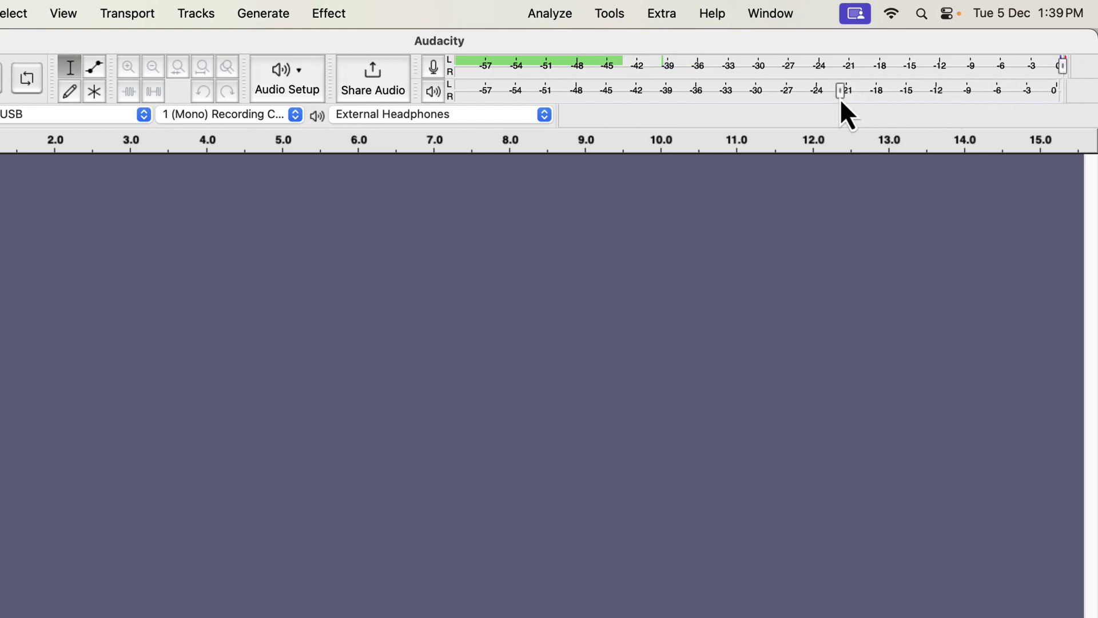
double_click(840, 98)
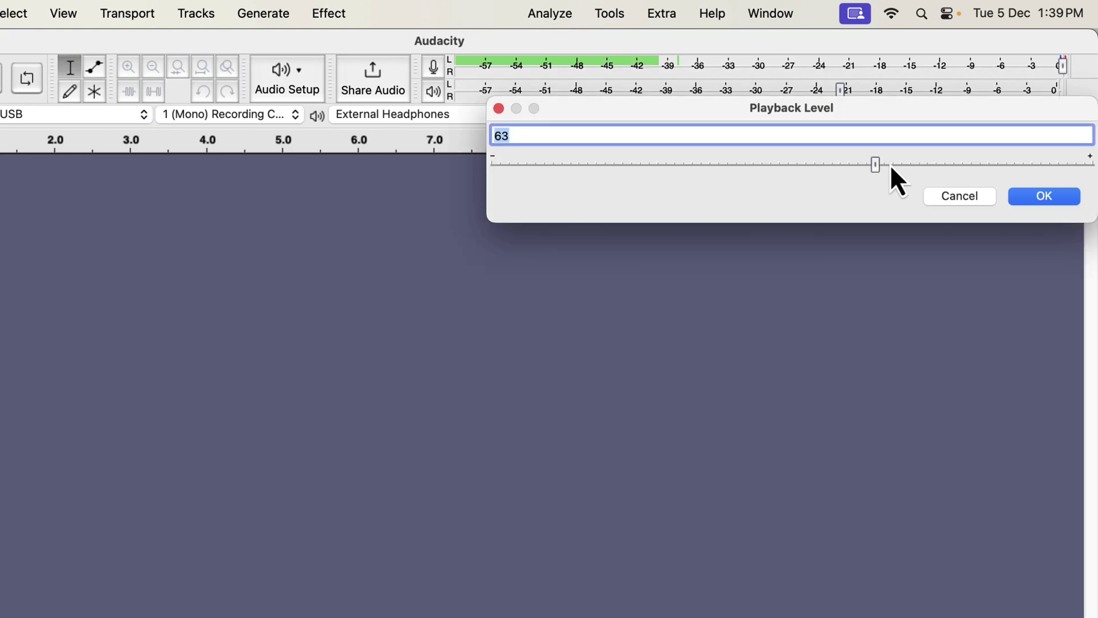
mouse_move(876, 165)
left_mouse_down()
mouse_move(764, 167)
mouse_move(1024, 146)
left_mouse_up()
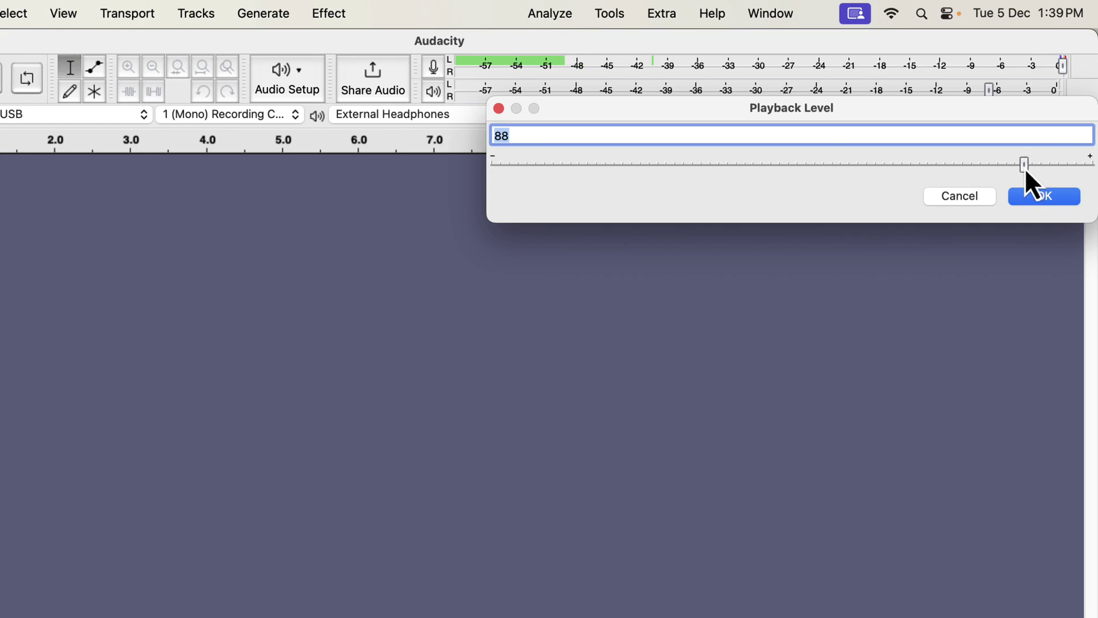
mouse_move(1027, 170)
left_mouse_down()
mouse_move(1074, 177)
mouse_move(1093, 161)
left_mouse_up()
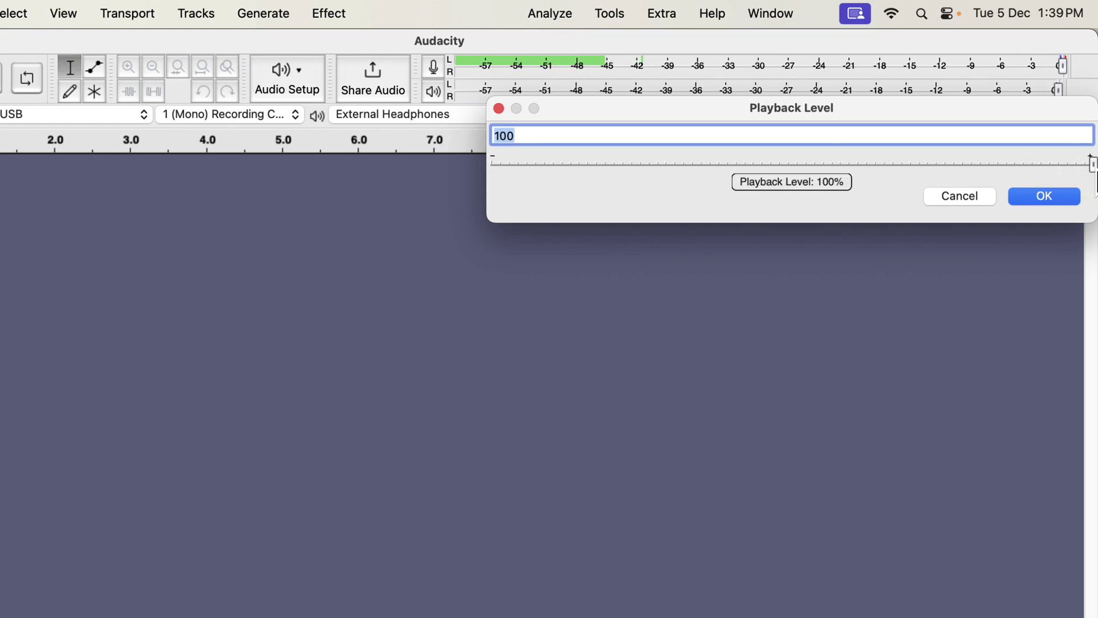
left_click(1026, 200)
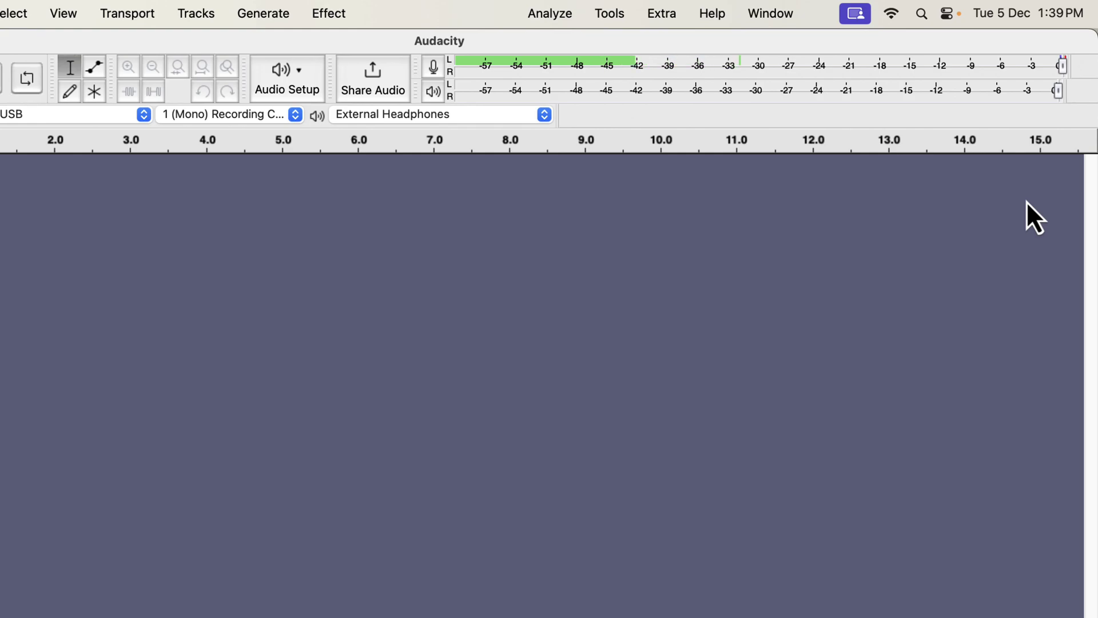
Step: Disable silent monitoring from the meter menu, then record a roughly 15-second voice take and stop
left_click(432, 68)
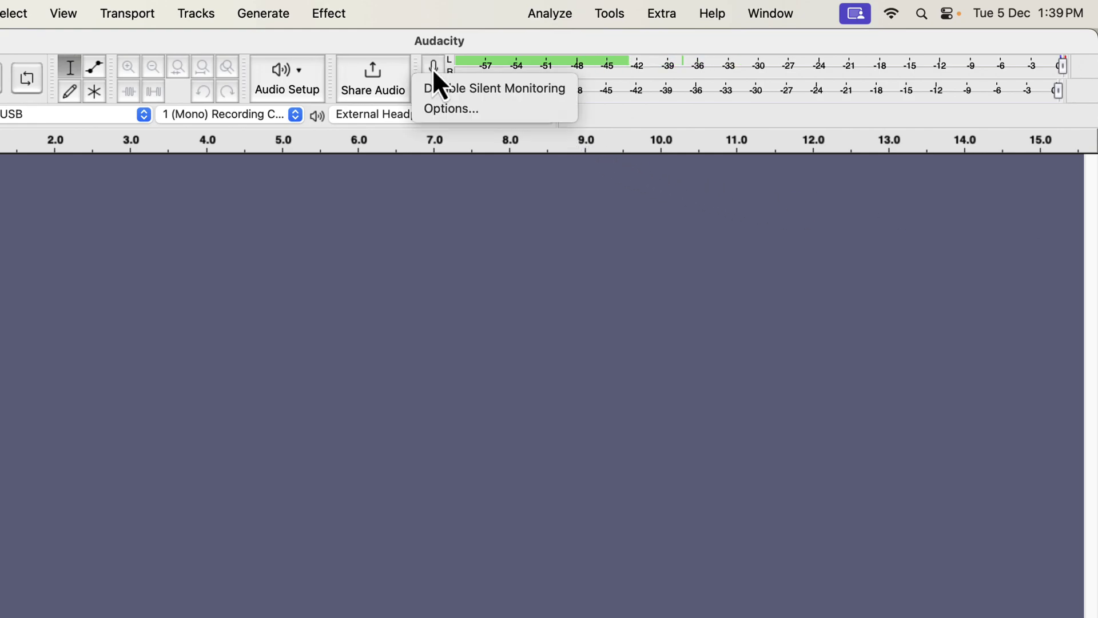
left_click(469, 86)
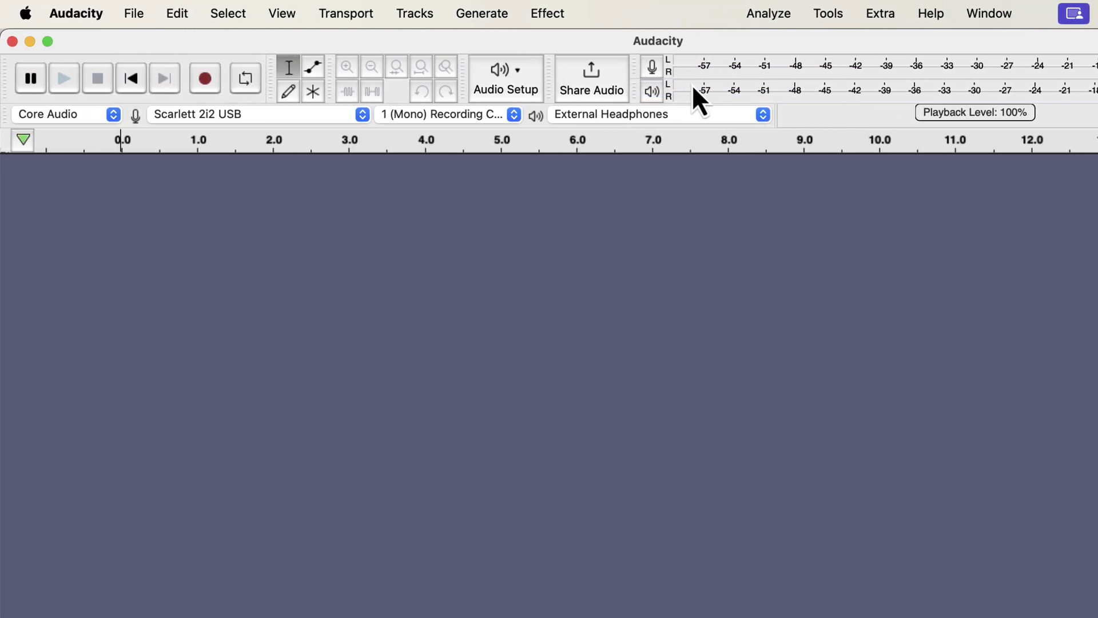
left_click(207, 85)
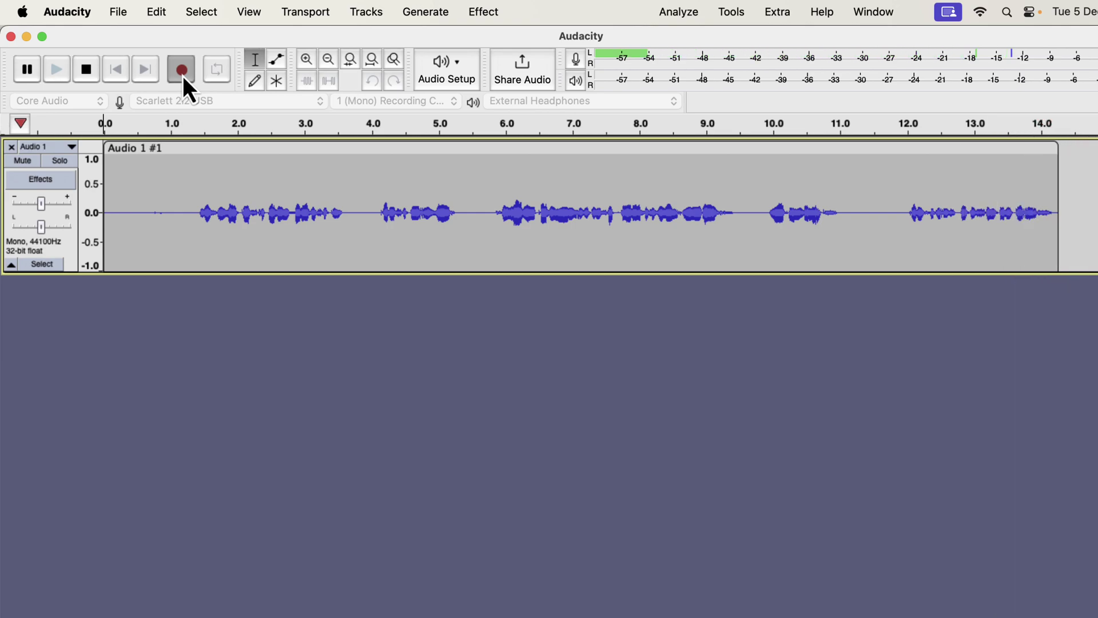
left_click(85, 65)
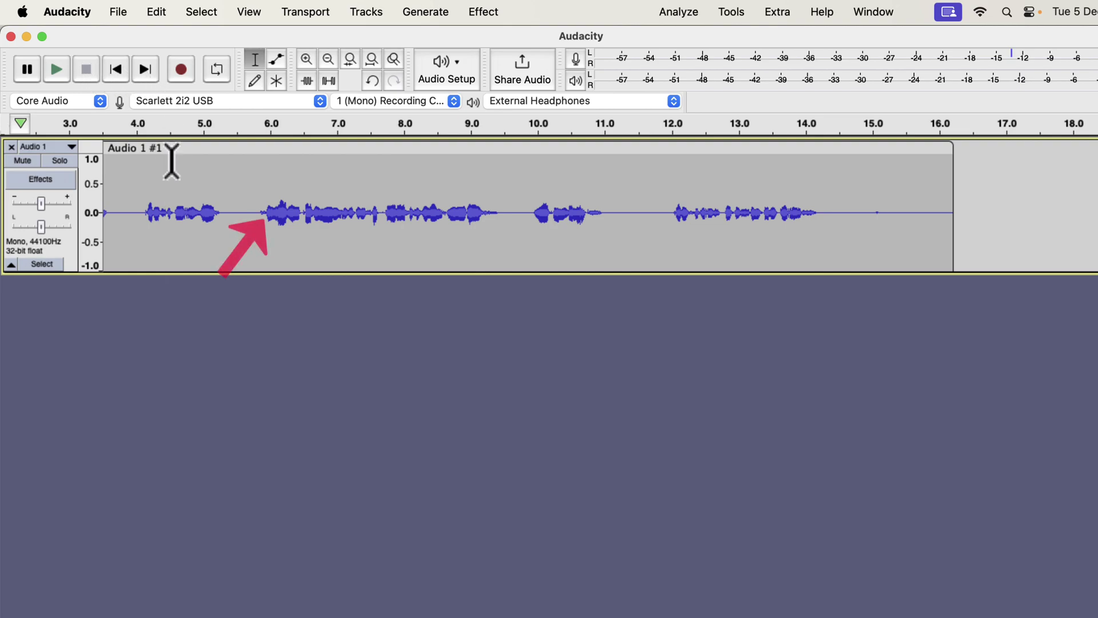
scroll(171, 182, "left", 5)
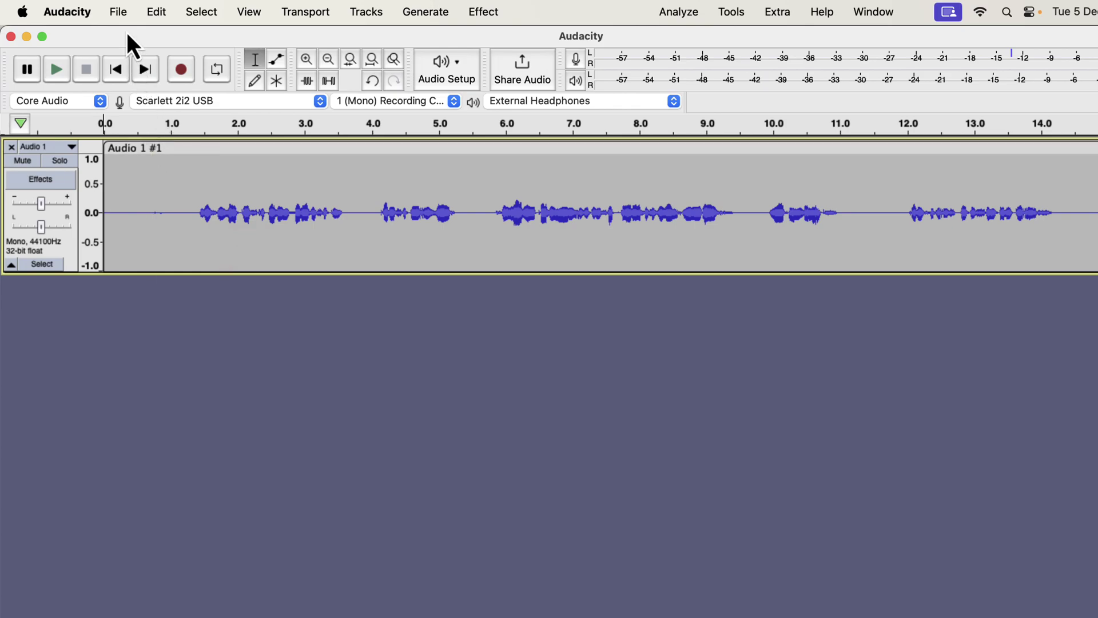
left_click(117, 11)
mouse_move(139, 118)
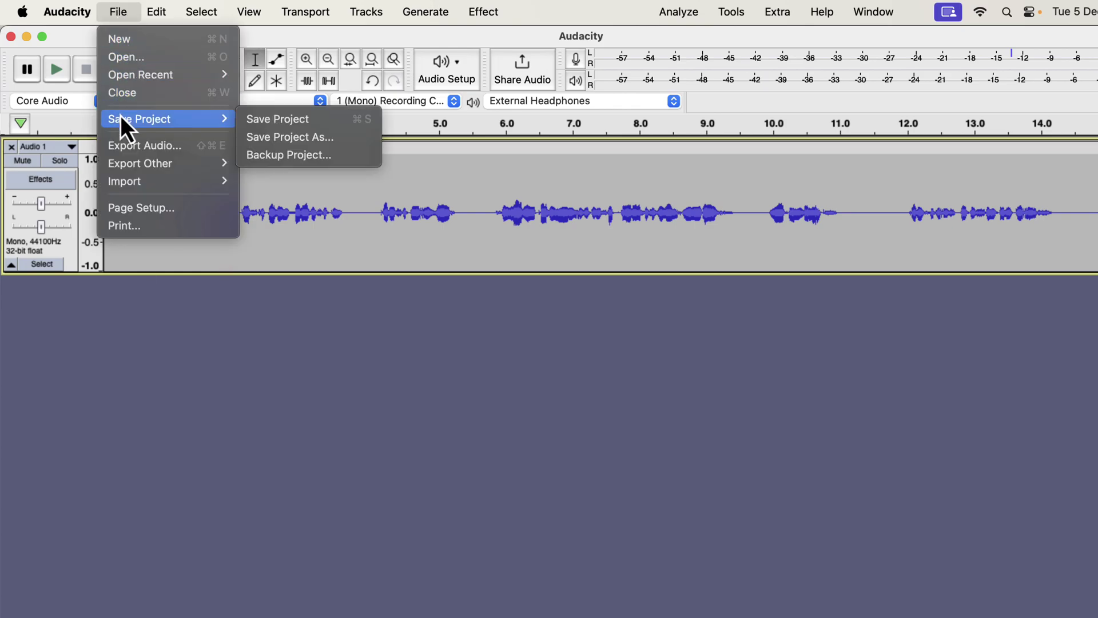
Step: Save the project as 'Audacity record 3.4.2' and select the .aup3 file in Finder's Udemy Screenshots folder
left_click(313, 118)
type("Au")
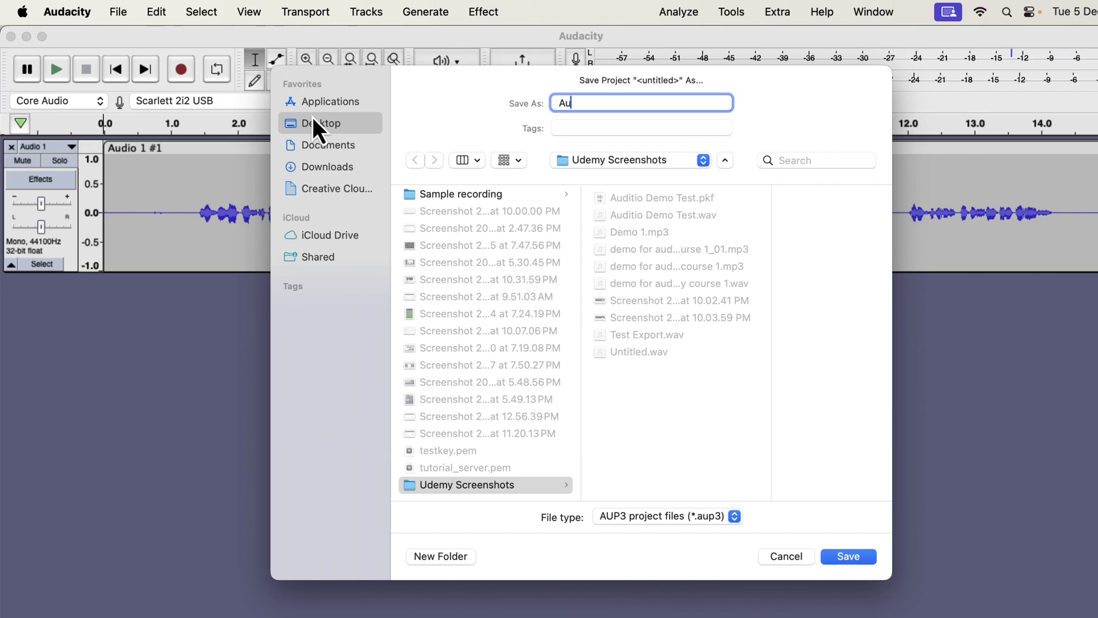
type("dacity r")
type("ecord ")
type("3.4.2")
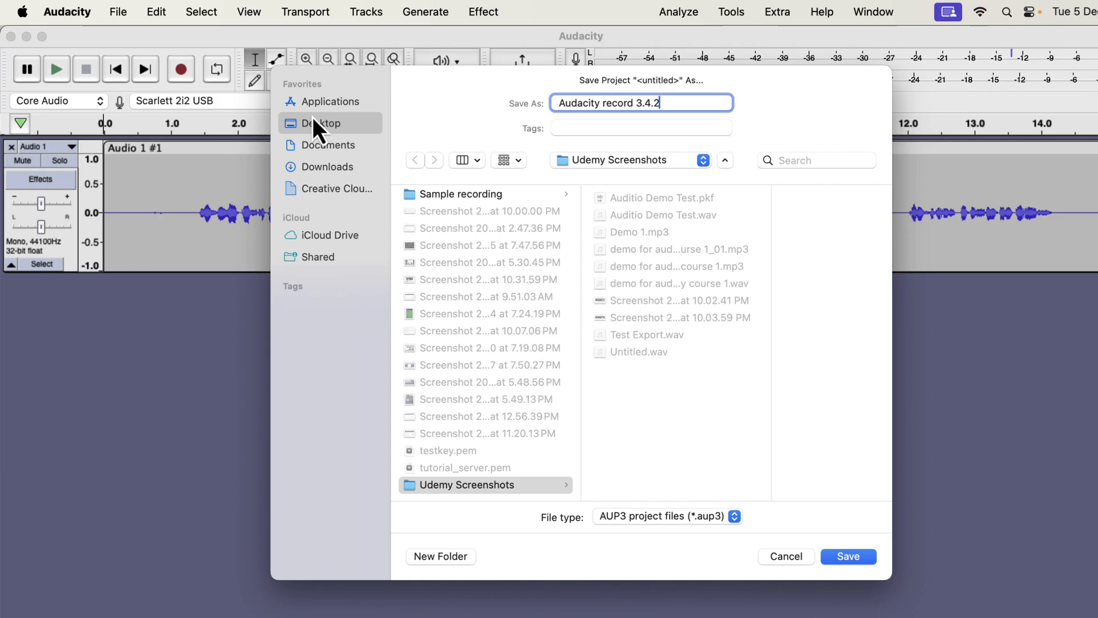
key("Return")
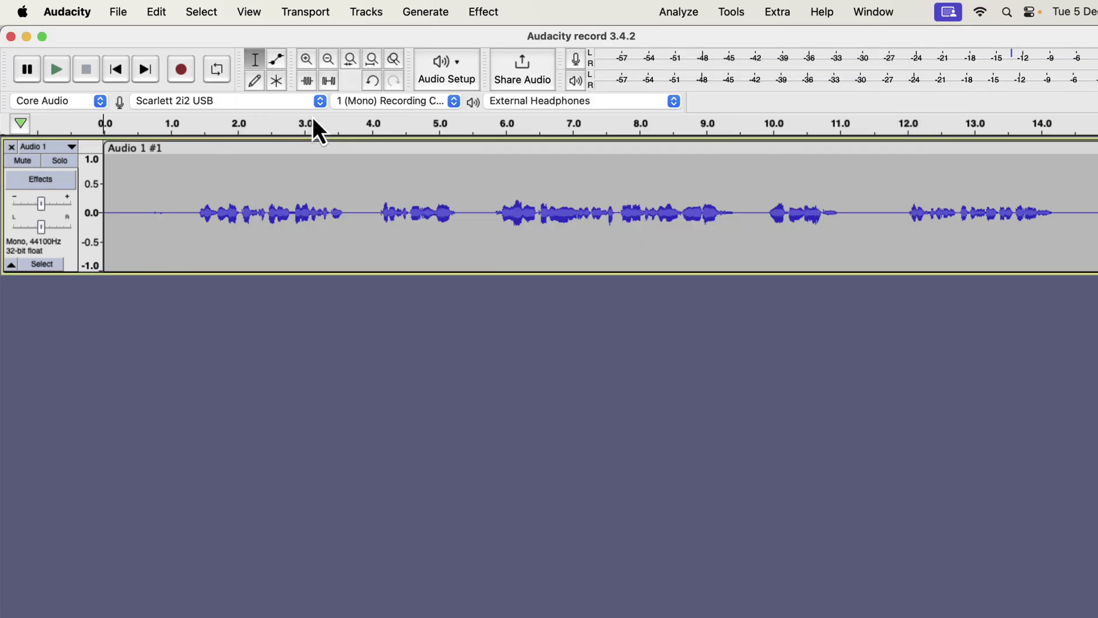
key("super+Tab")
key("super+Tab")
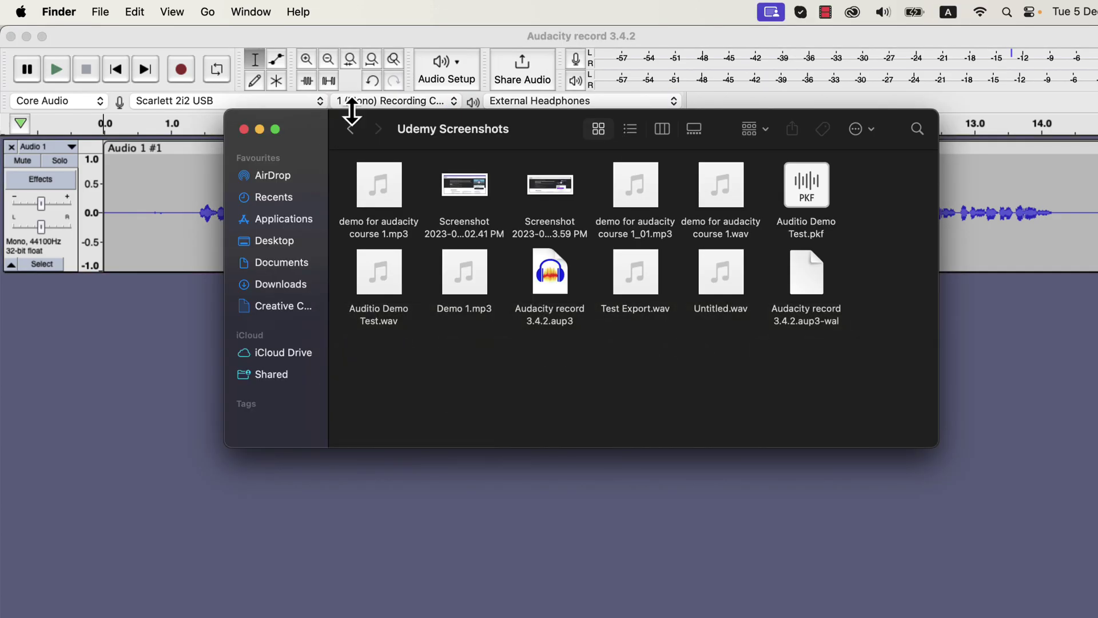
left_click(567, 318)
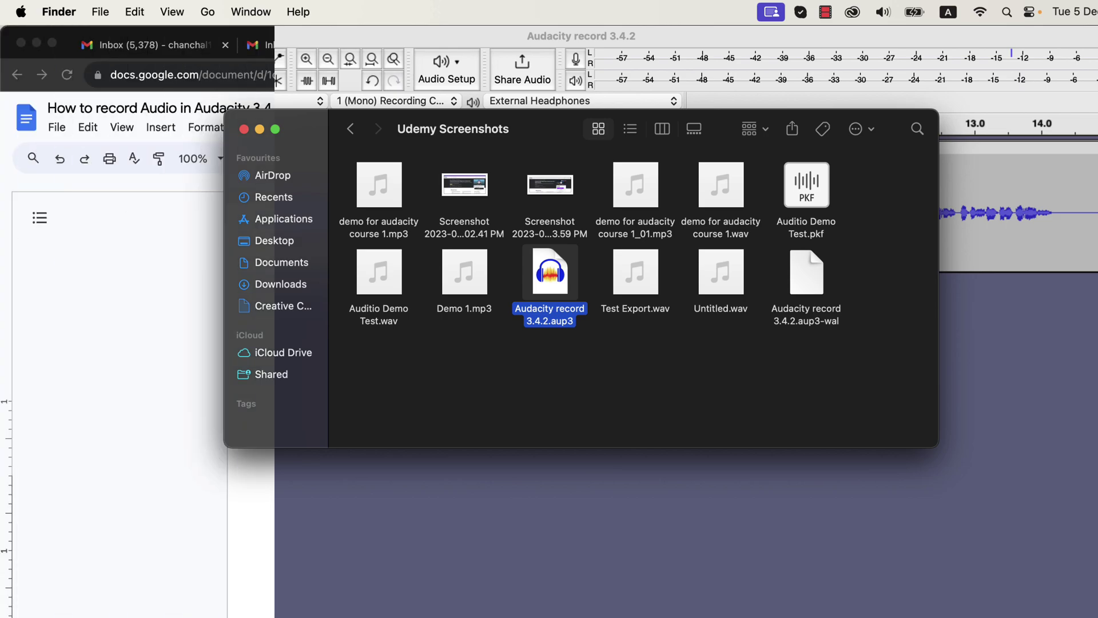
Step: Reopen the 'Audacity record 3.4.2.aup3' project from Finder into Audacity
double_click(549, 324)
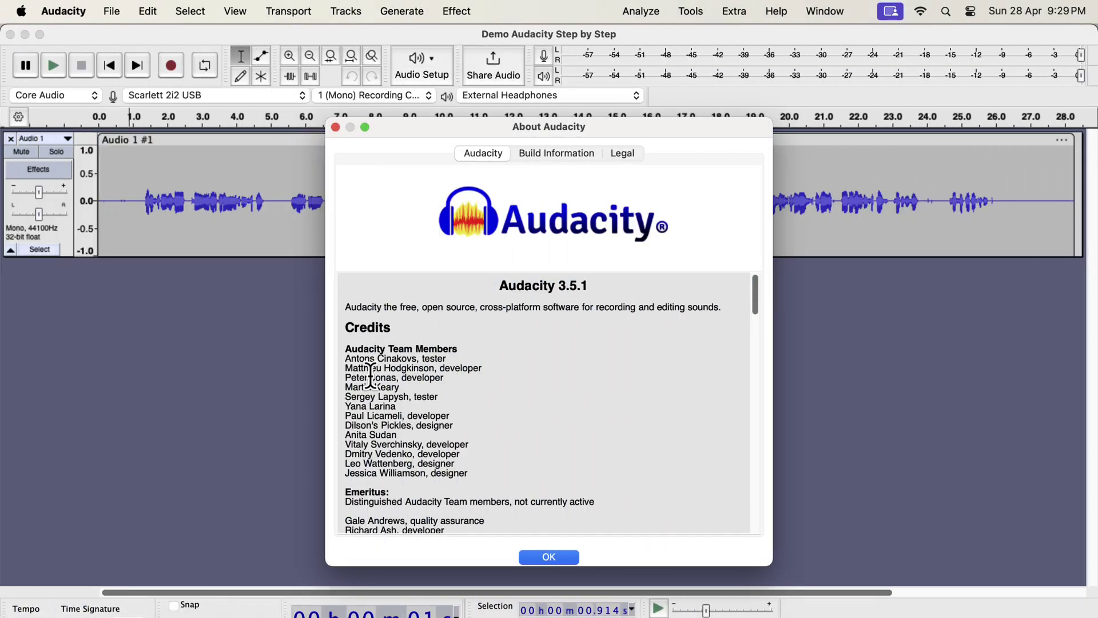
Step: Dismiss the About window and start Save To Cloud, bringing up the audio.com link page
left_click(549, 557)
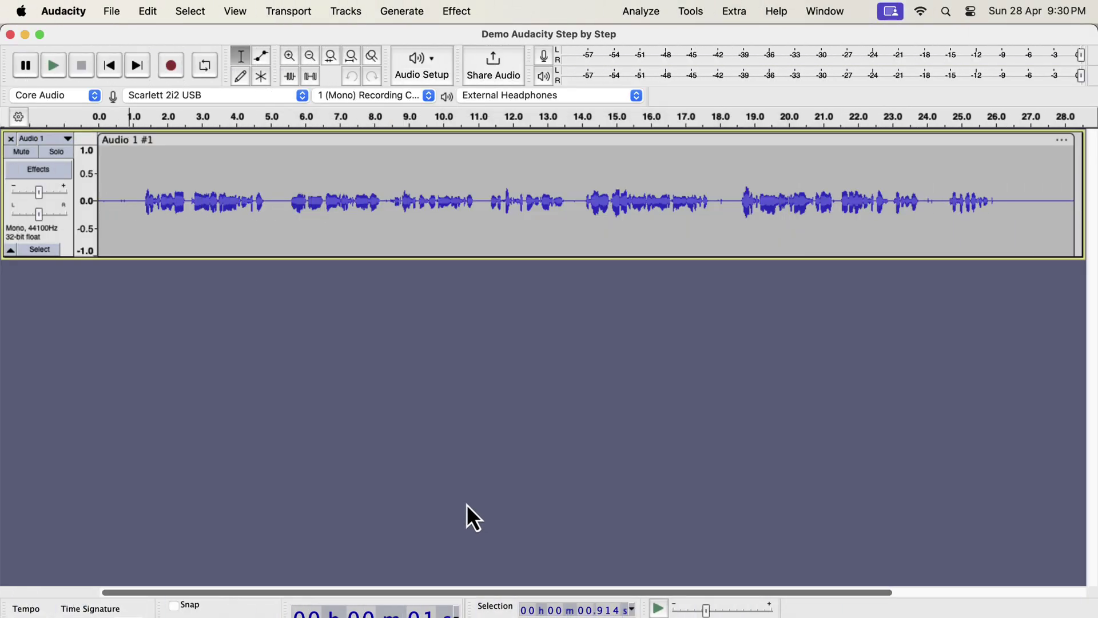
left_click(114, 12)
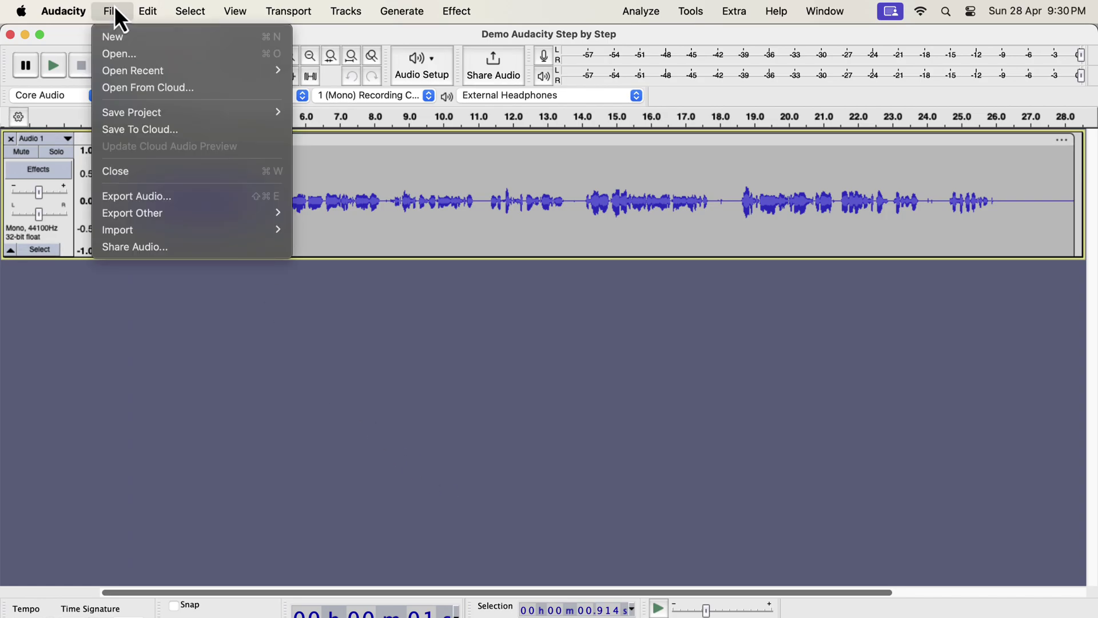
left_click(197, 130)
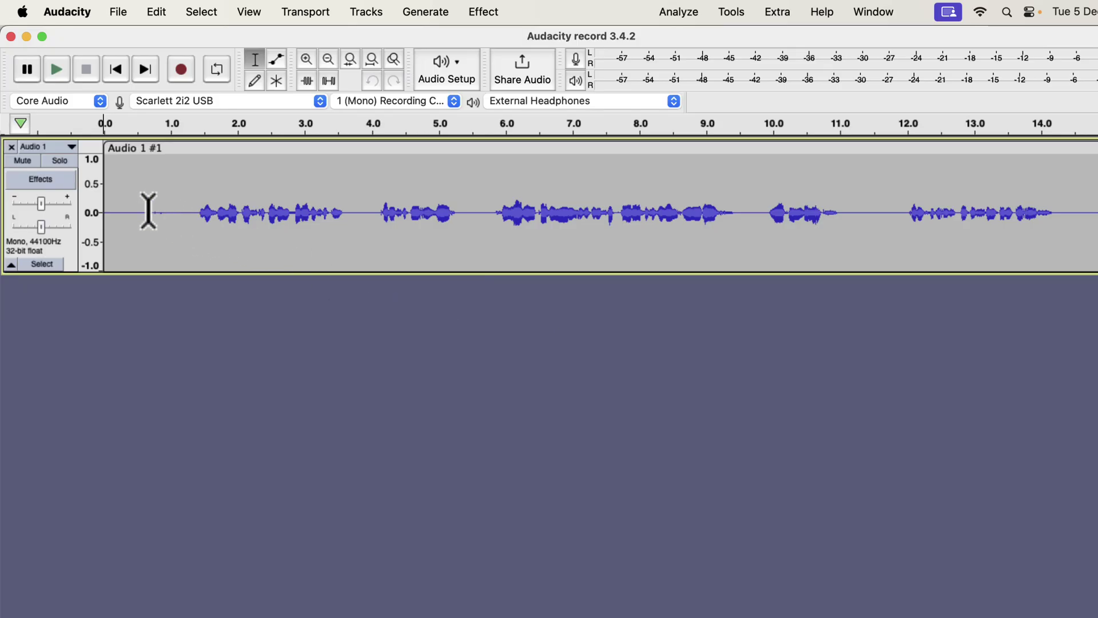
Step: Play the voice take from near the start and stop playback around 11.7 seconds
left_click(124, 198)
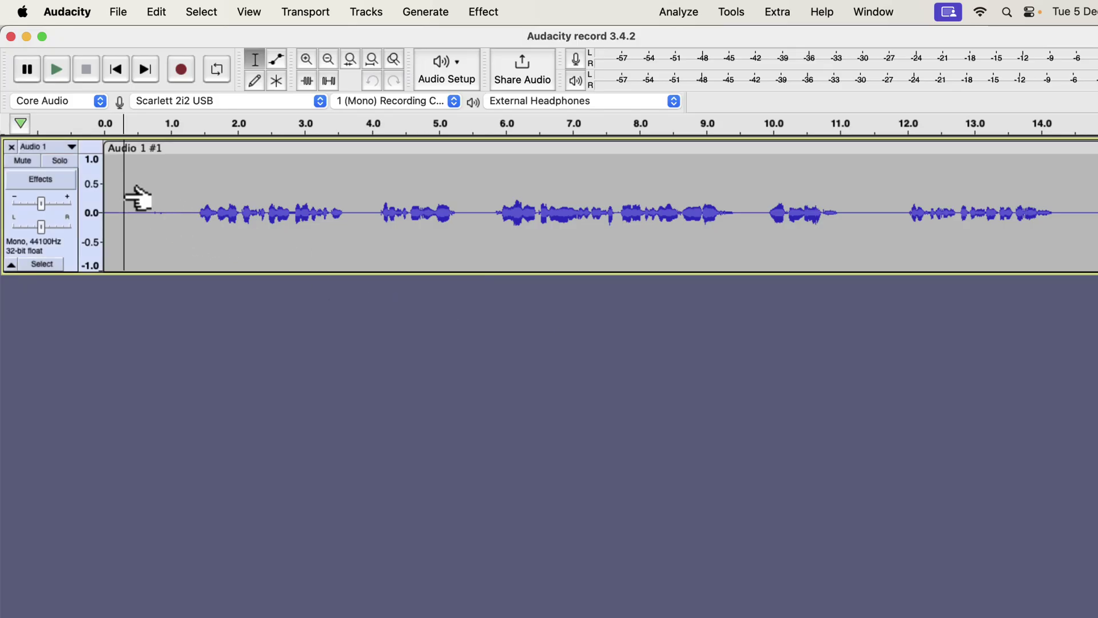
left_click(54, 75)
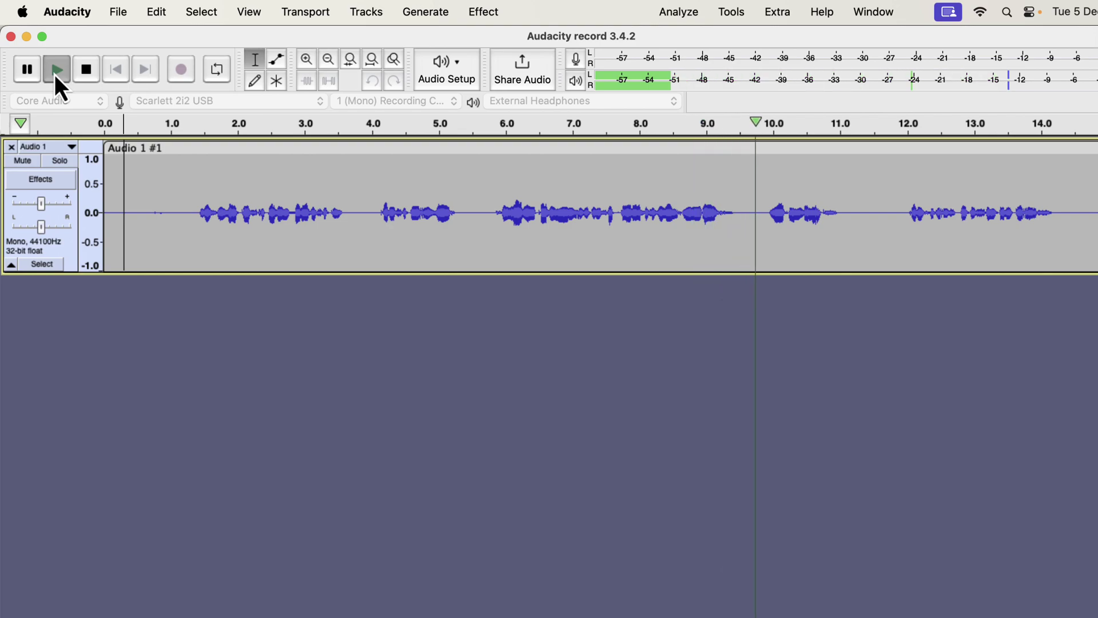
left_click(55, 75)
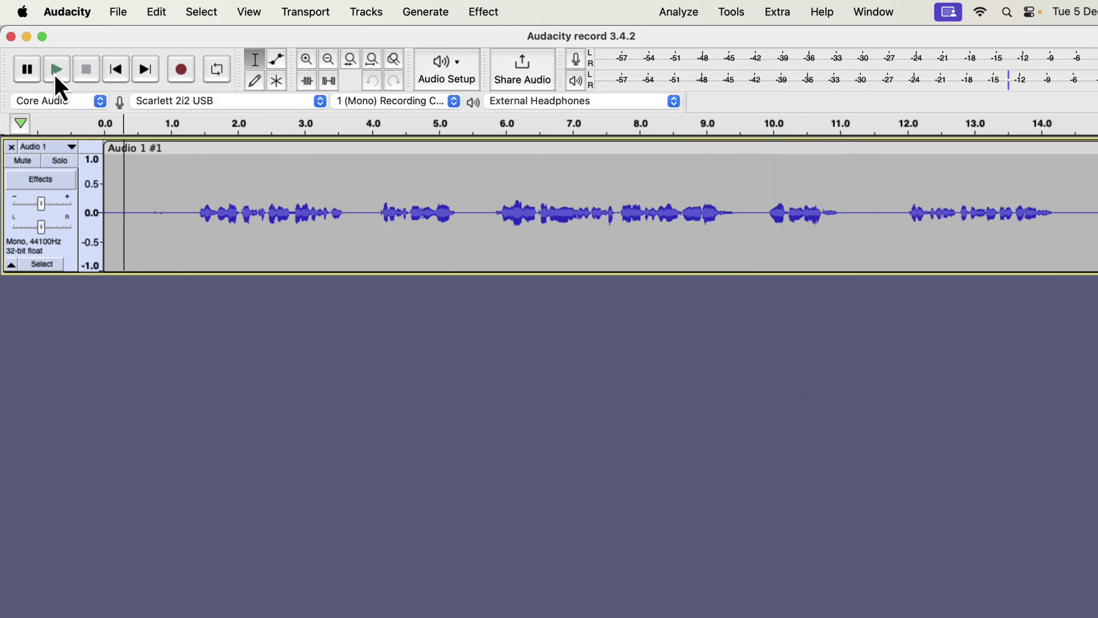
left_click(119, 14)
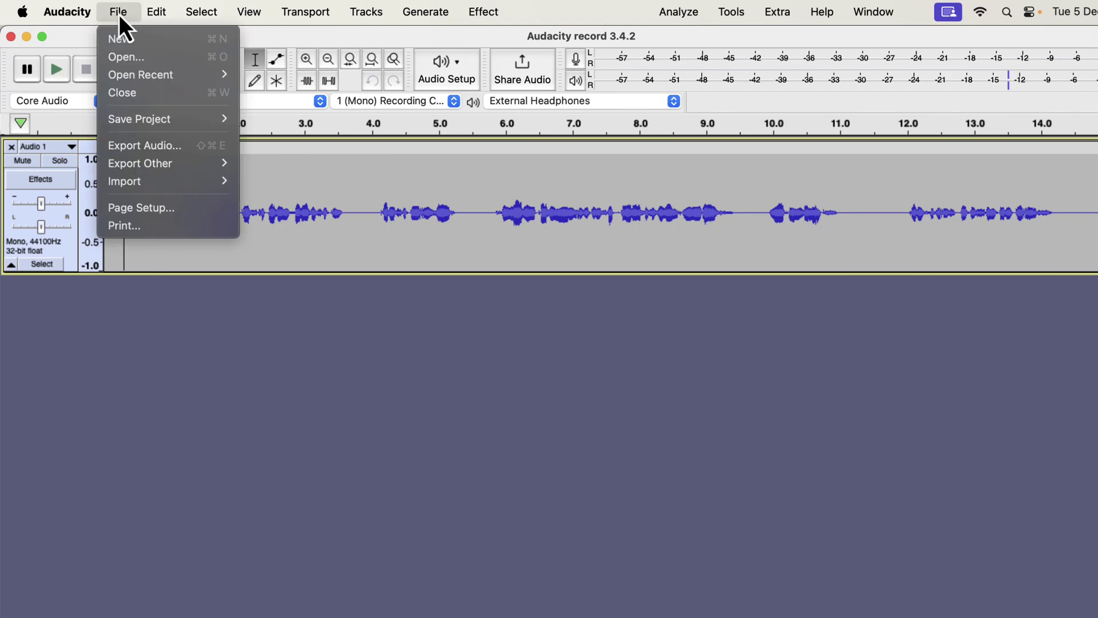
left_click(198, 149)
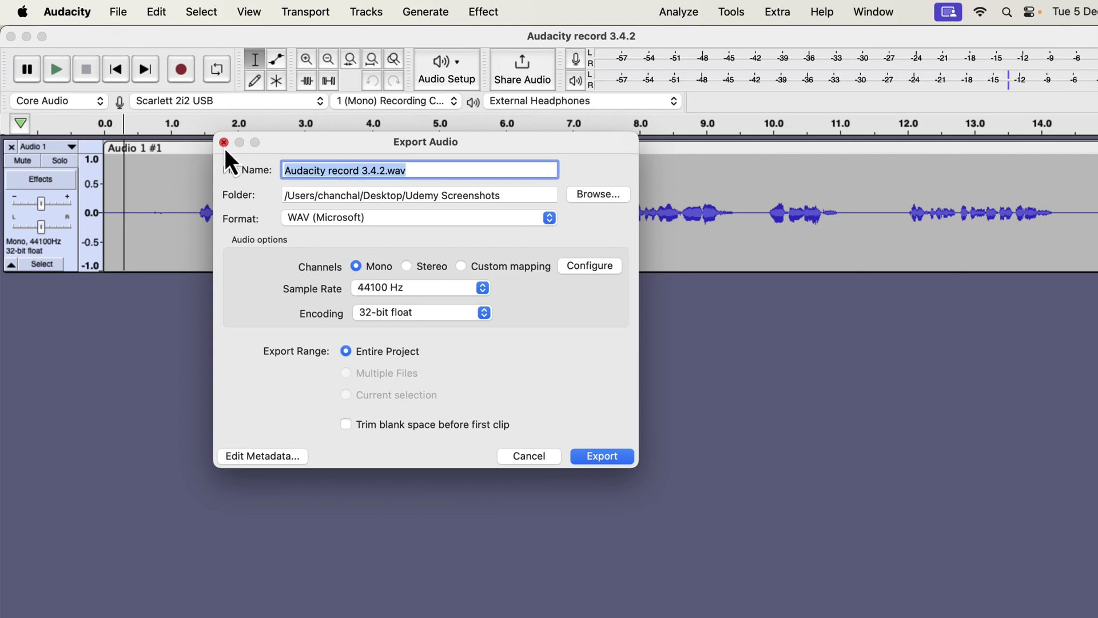
left_click(223, 142)
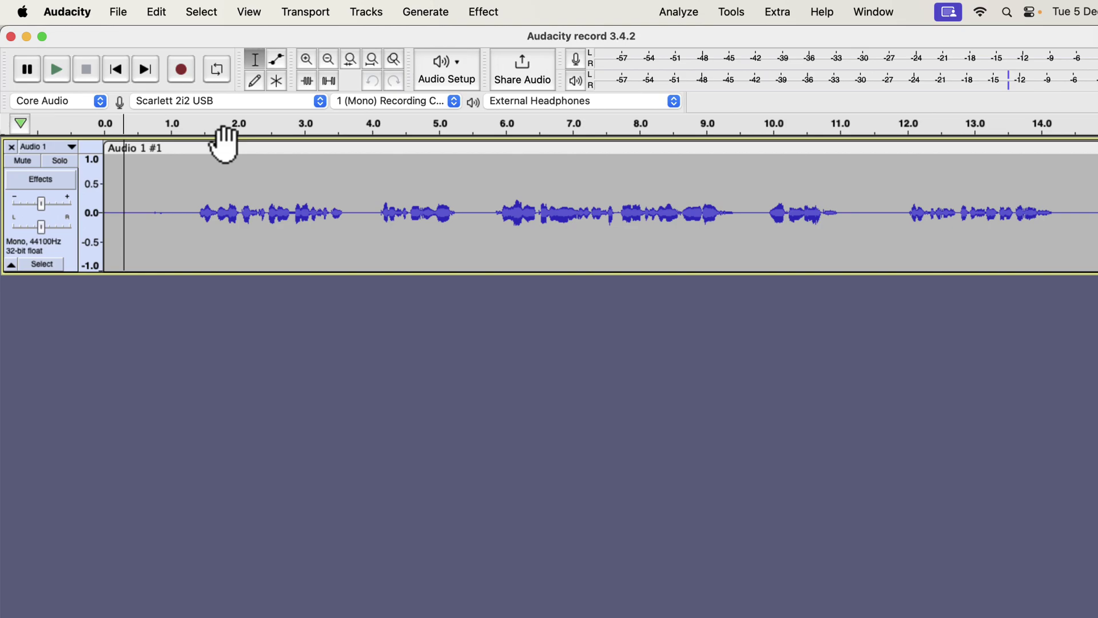
Step: Select the whole voice clip, apply the Clear Vocal Improve Macro, and play the louder result
left_click(253, 205)
double_click(253, 199)
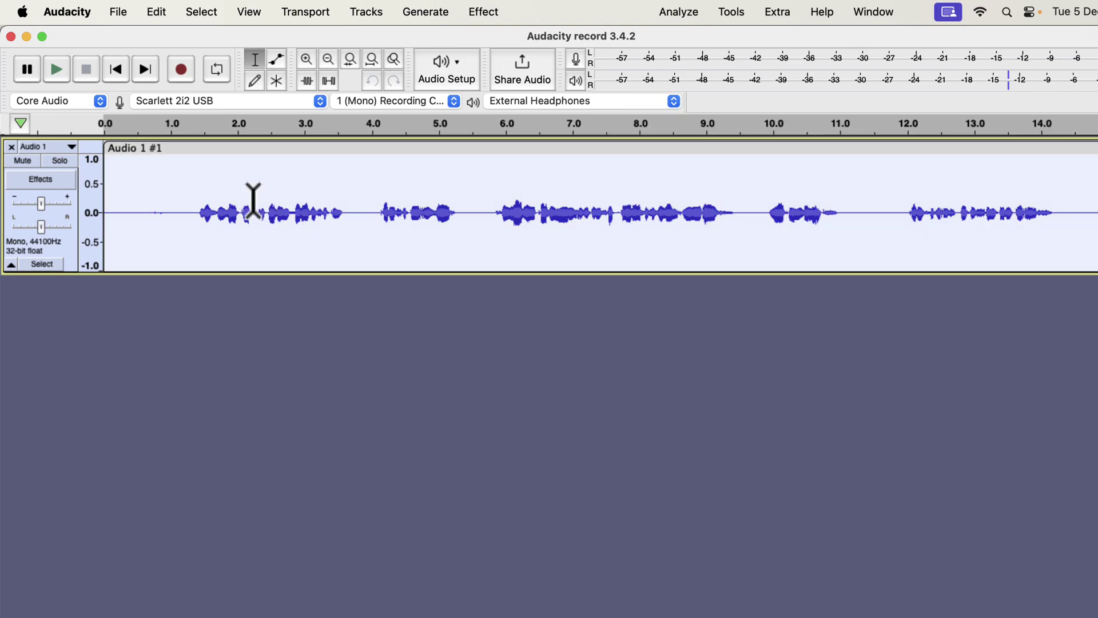
left_click(730, 12)
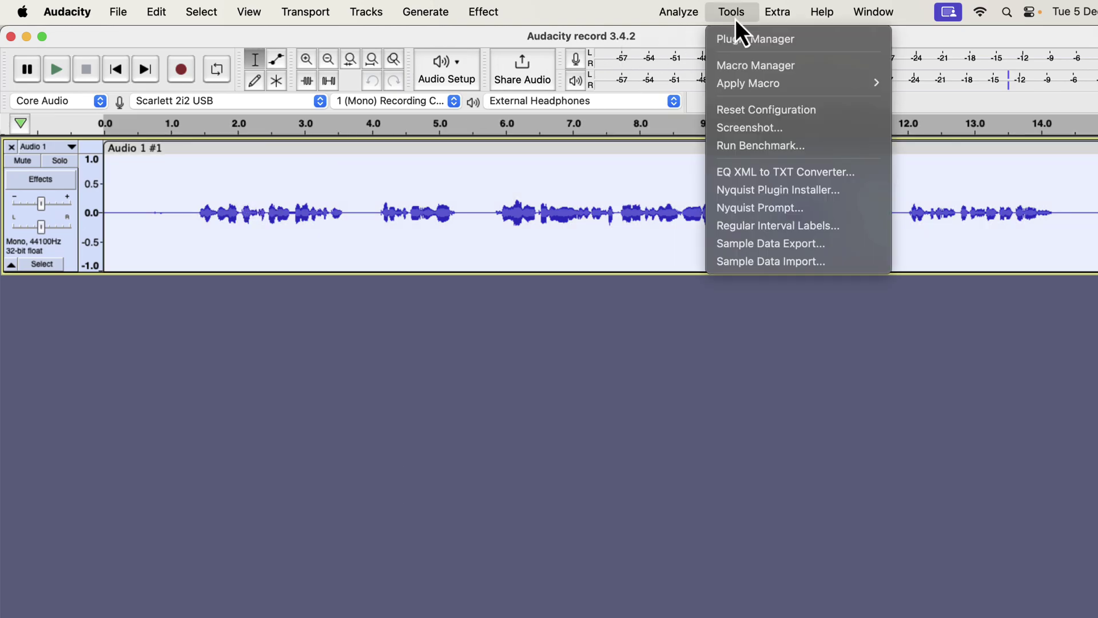
mouse_move(748, 83)
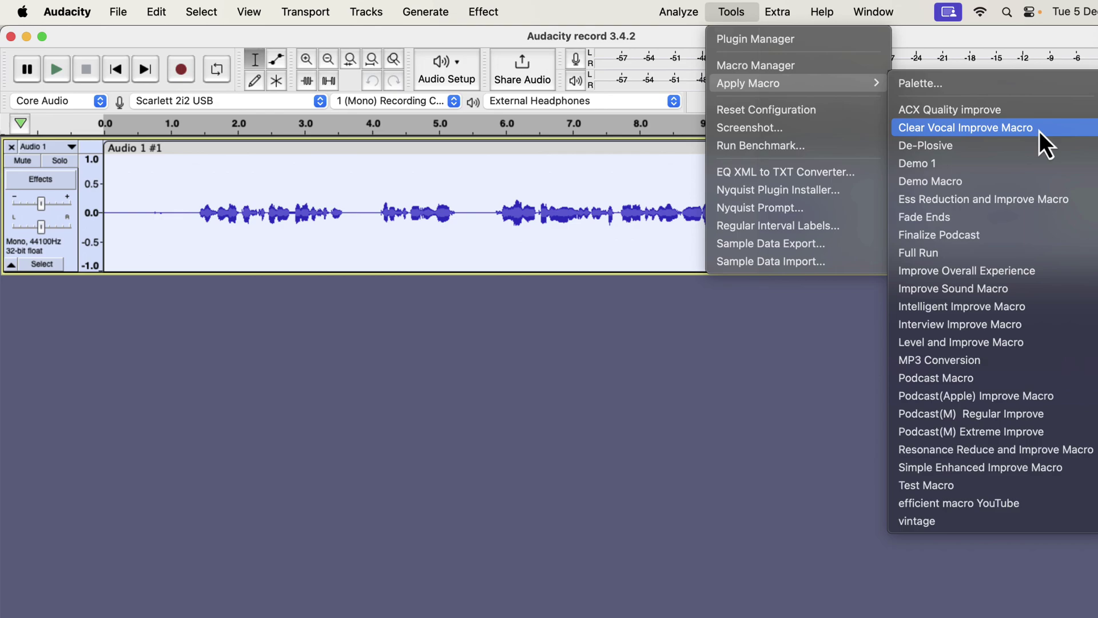
left_click(1039, 131)
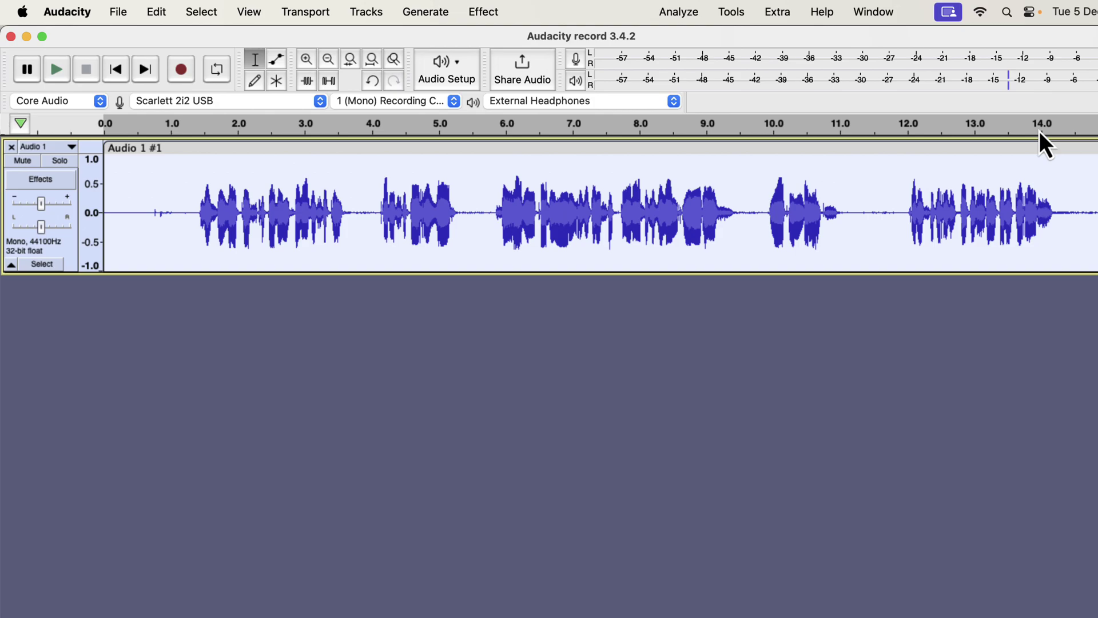
key("space")
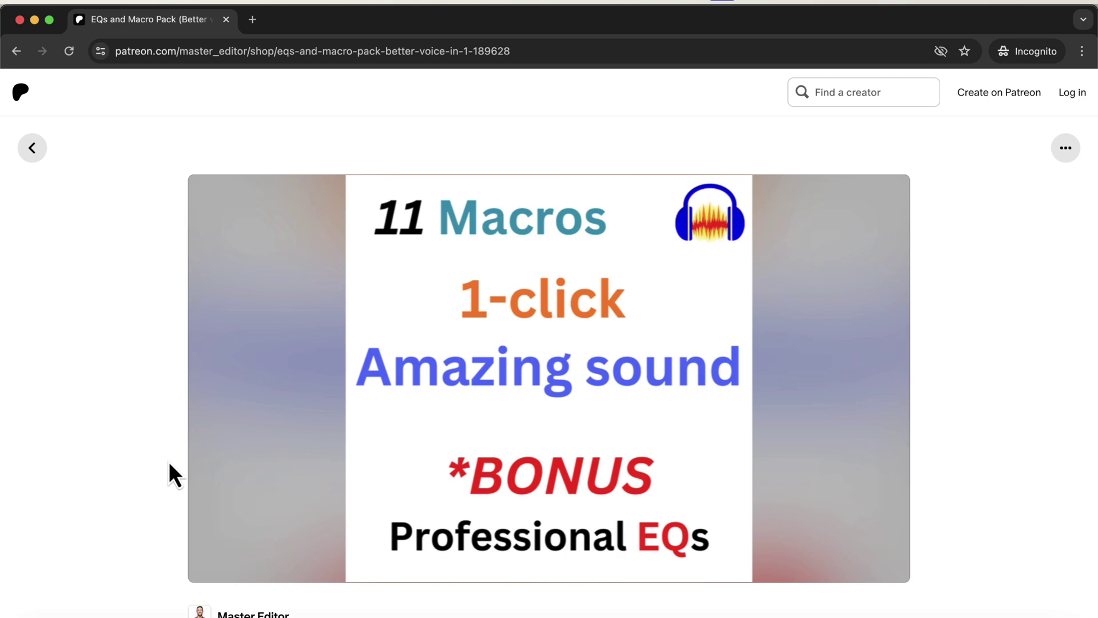
scroll(169, 463, "down", 5)
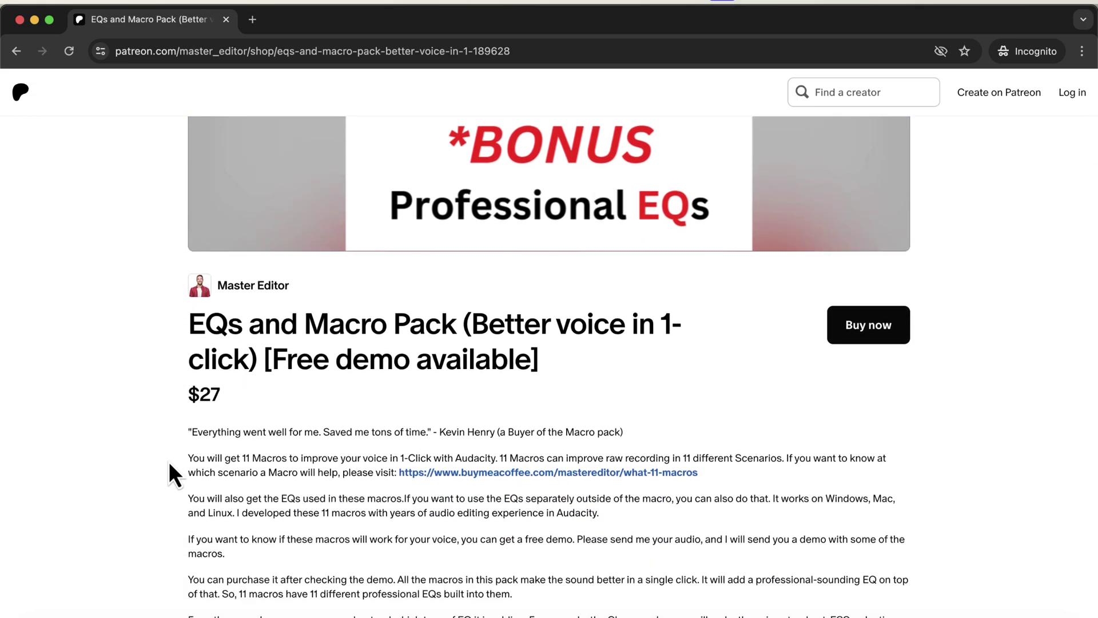
scroll(169, 463, "down", 2)
scroll(169, 464, "down", 3)
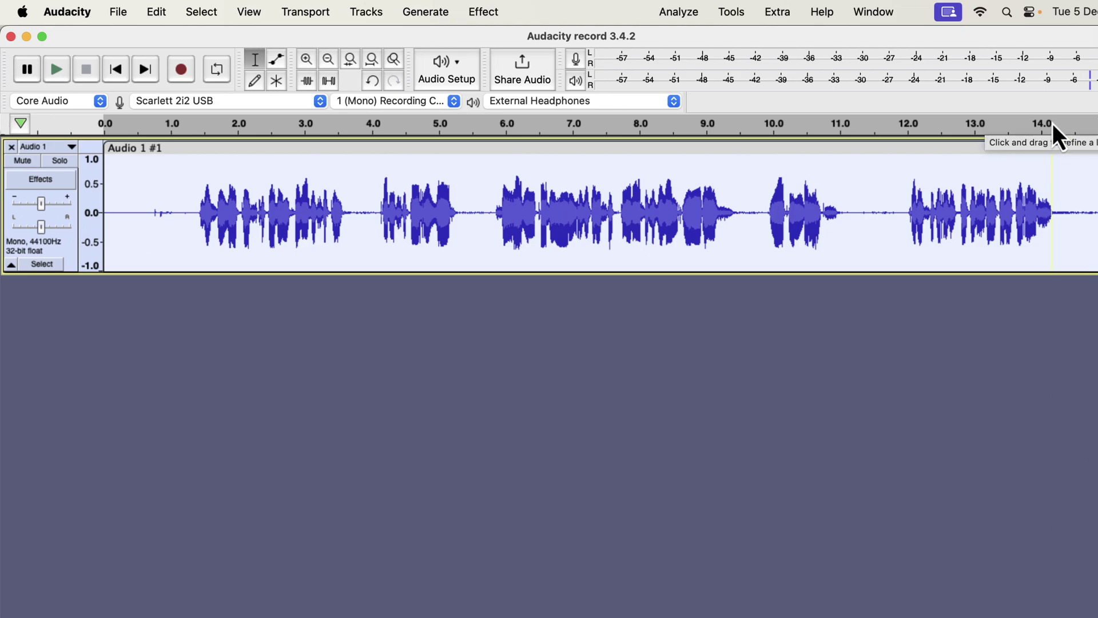
Step: In the Macro Manager, start an import and browse to the Macros and EQs > Macros folder
left_click(731, 11)
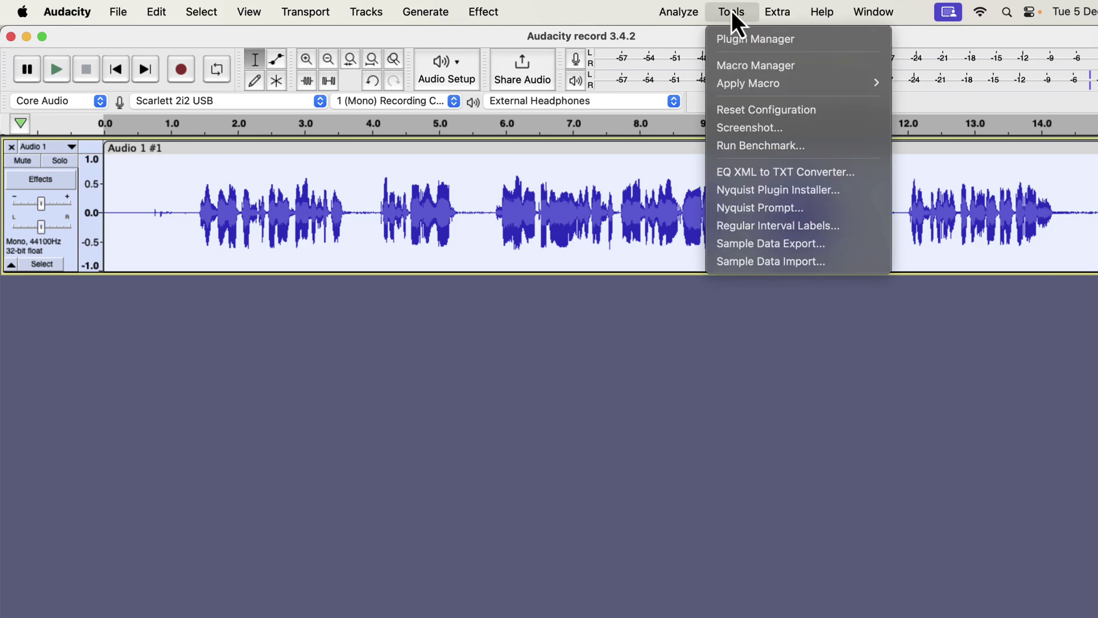
left_click(732, 72)
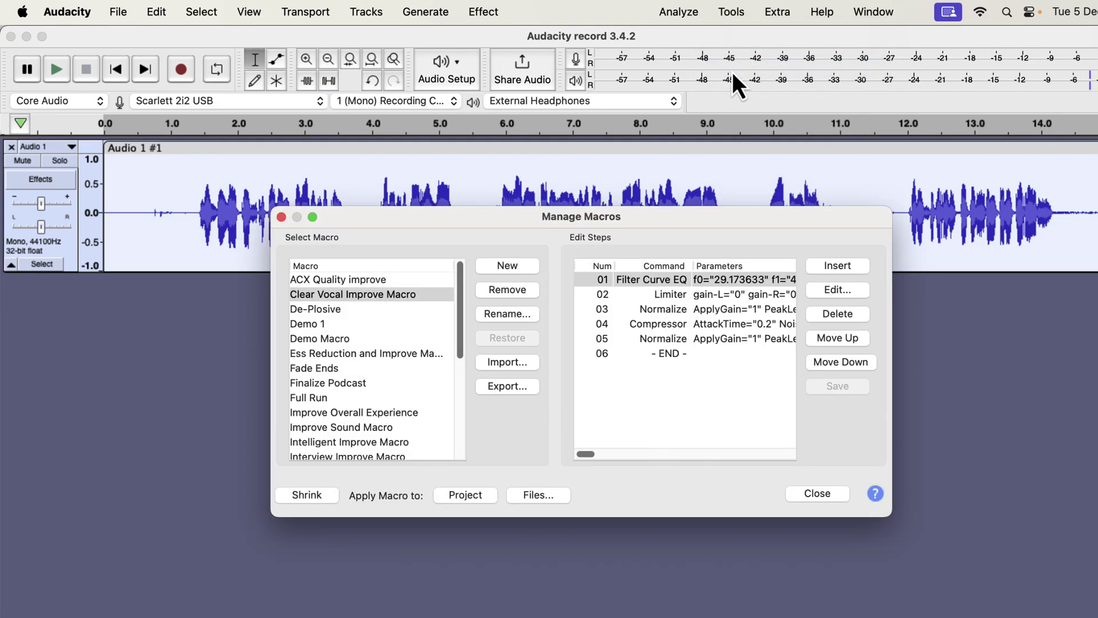
left_click(505, 363)
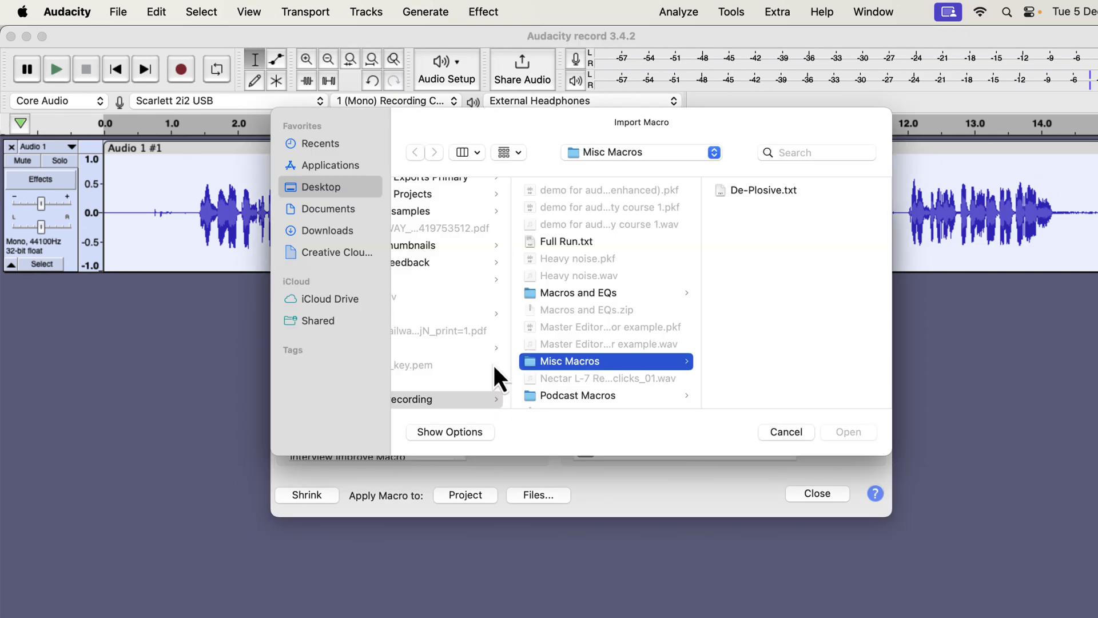
left_click(605, 294)
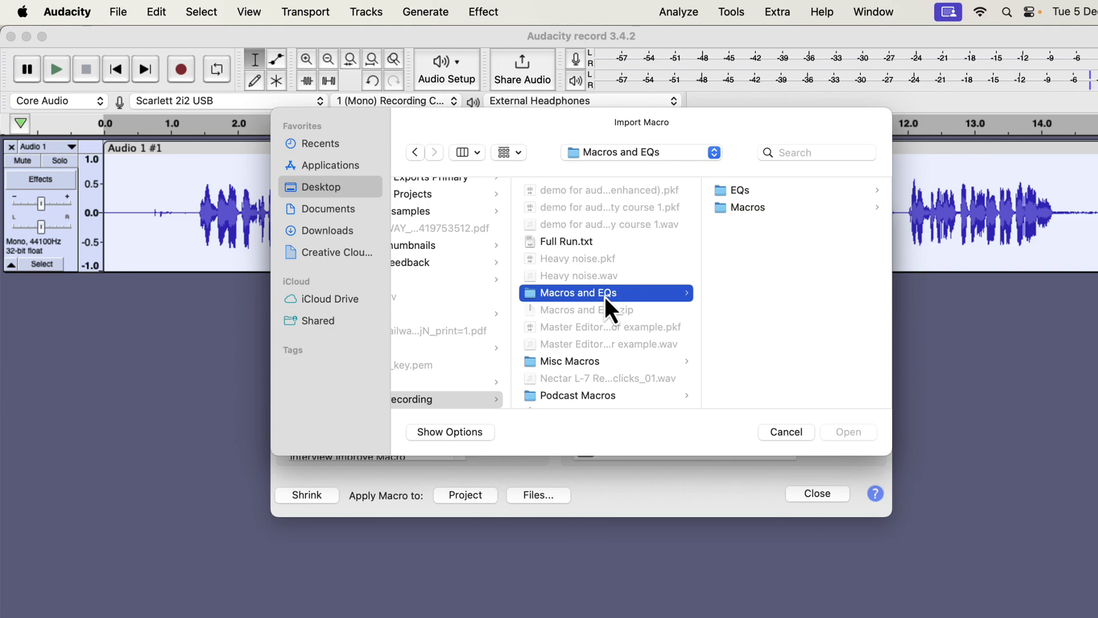
left_click(786, 208)
Step: Preview the Clear Vocal, Improve Sound and Intelligent Improve macro files, then cancel the import
left_click(773, 189)
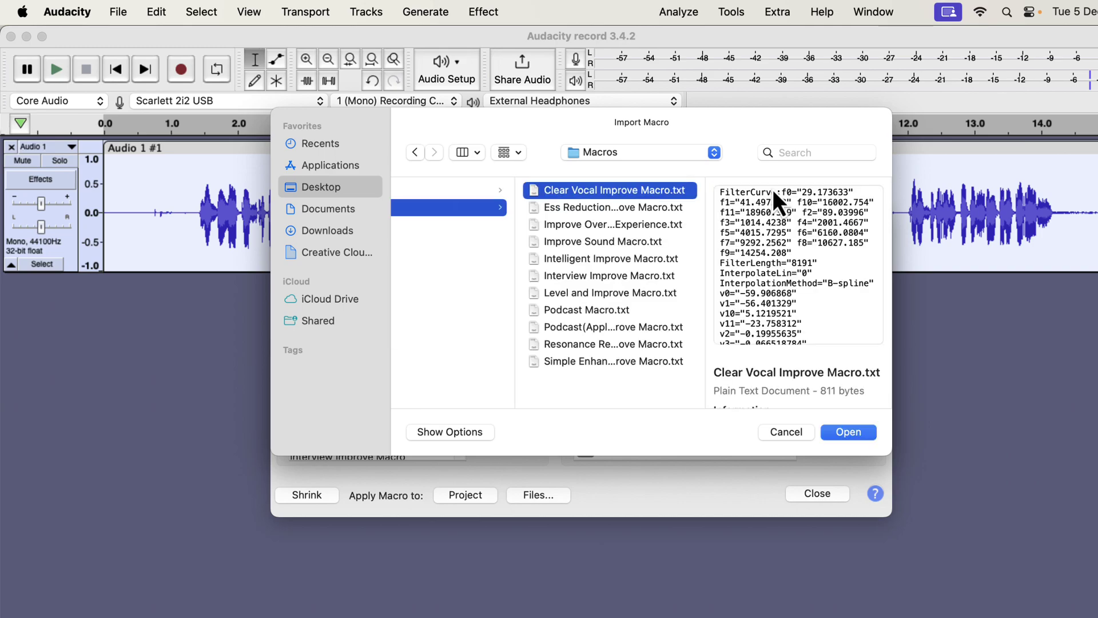
left_click(642, 209)
left_click(620, 226)
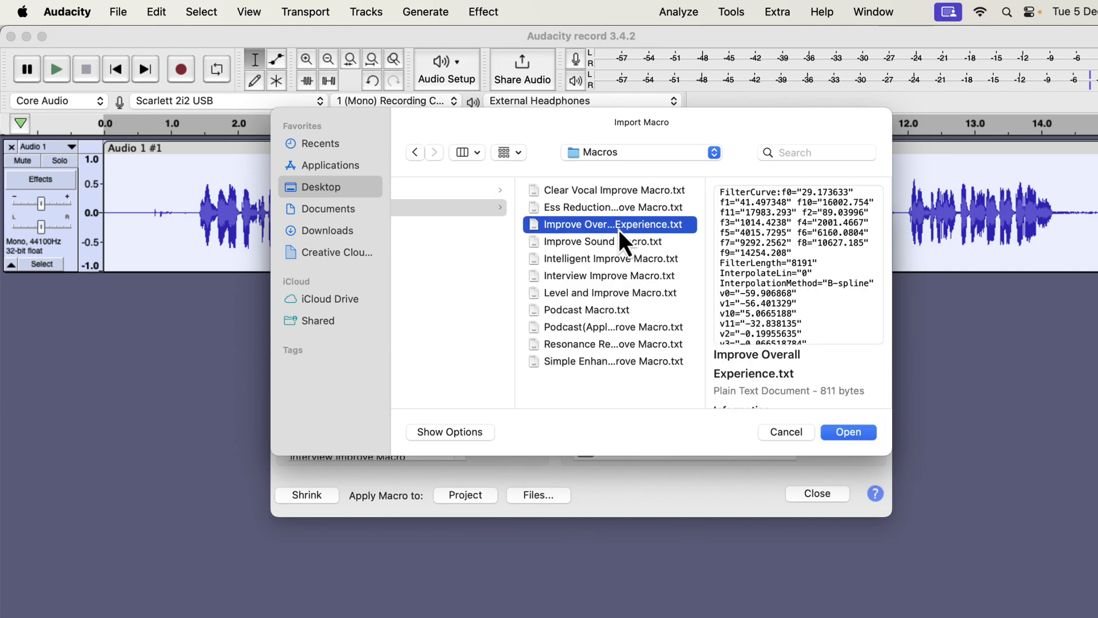
left_click(611, 259)
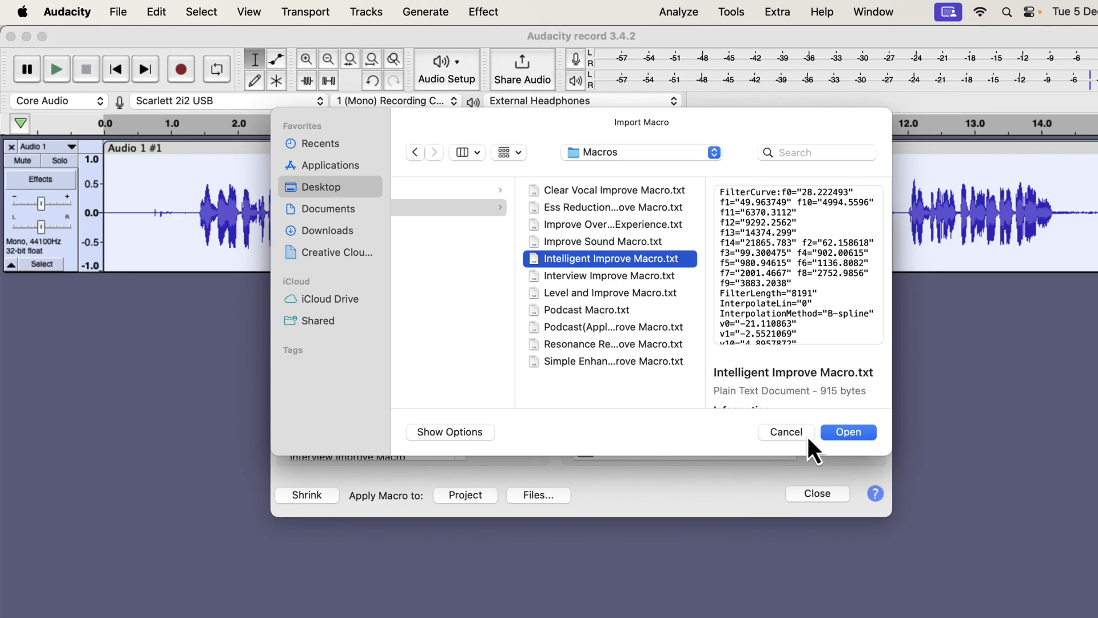
left_click(787, 431)
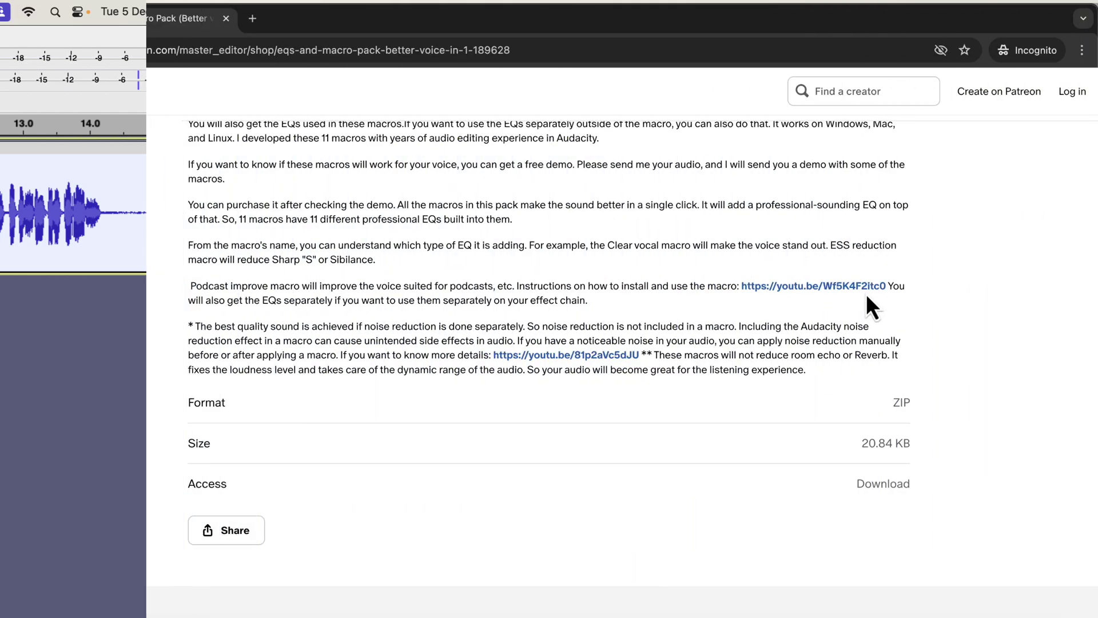
scroll(866, 295, "down", 3)
scroll(866, 295, "down", 2)
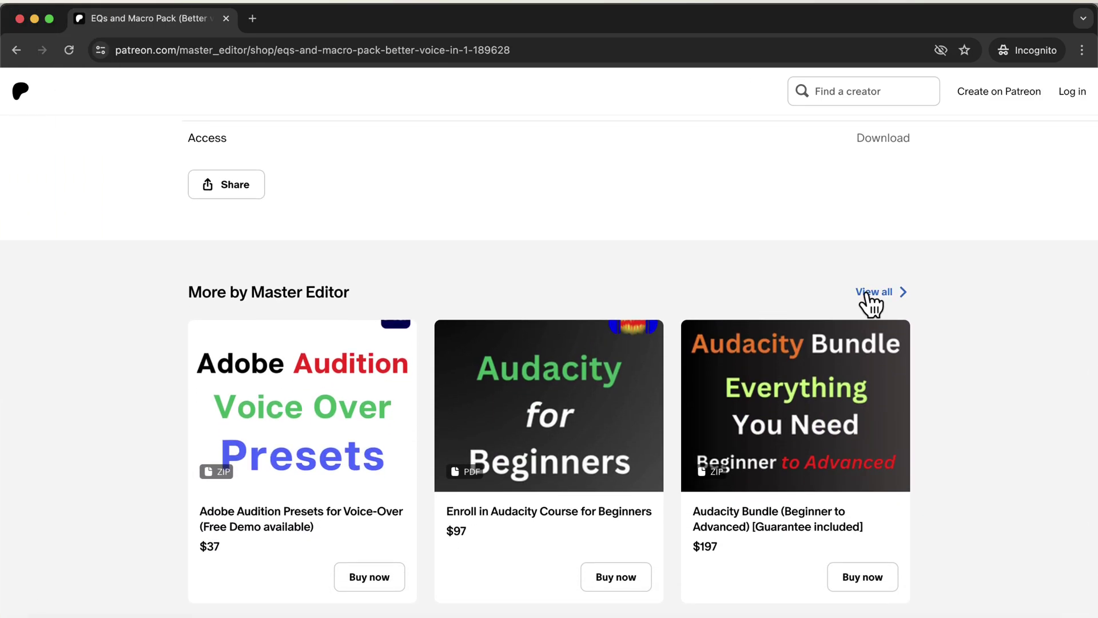
Step: View all of Master Editor's five products in the Patreon shop
left_click(871, 302)
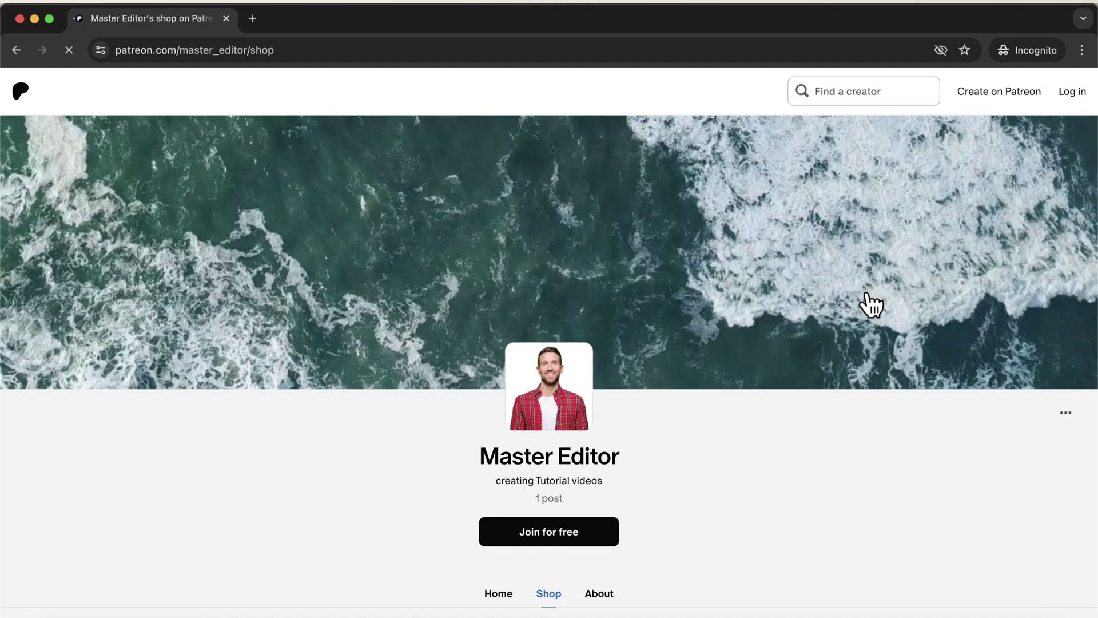
scroll(884, 297, "down", 2)
scroll(883, 294, "down", 2)
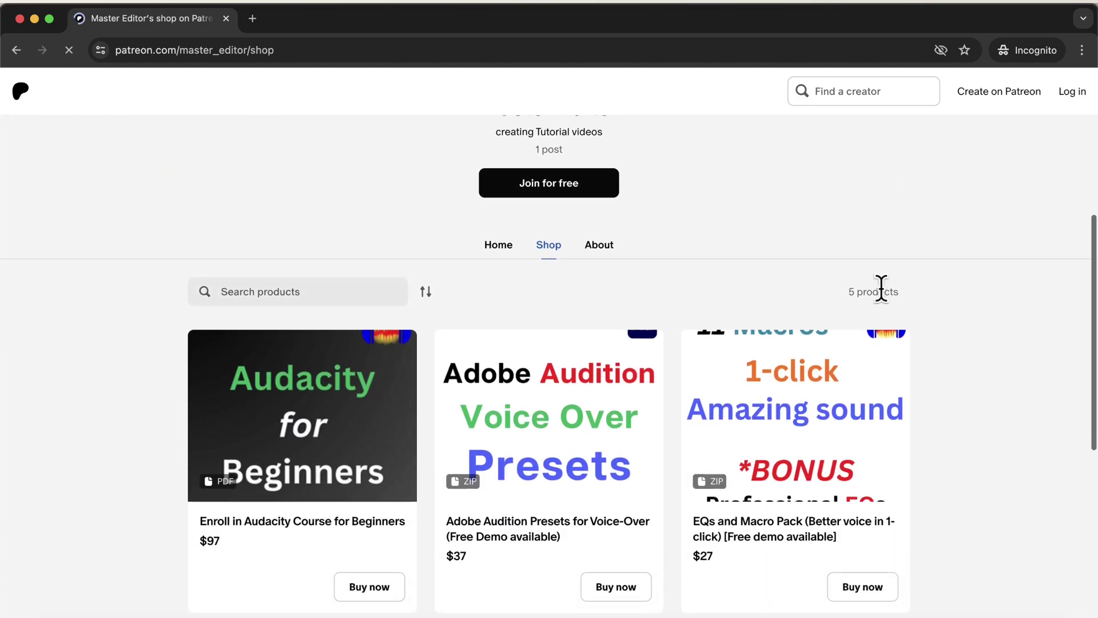
scroll(882, 294, "down", 2)
scroll(884, 294, "down", 2)
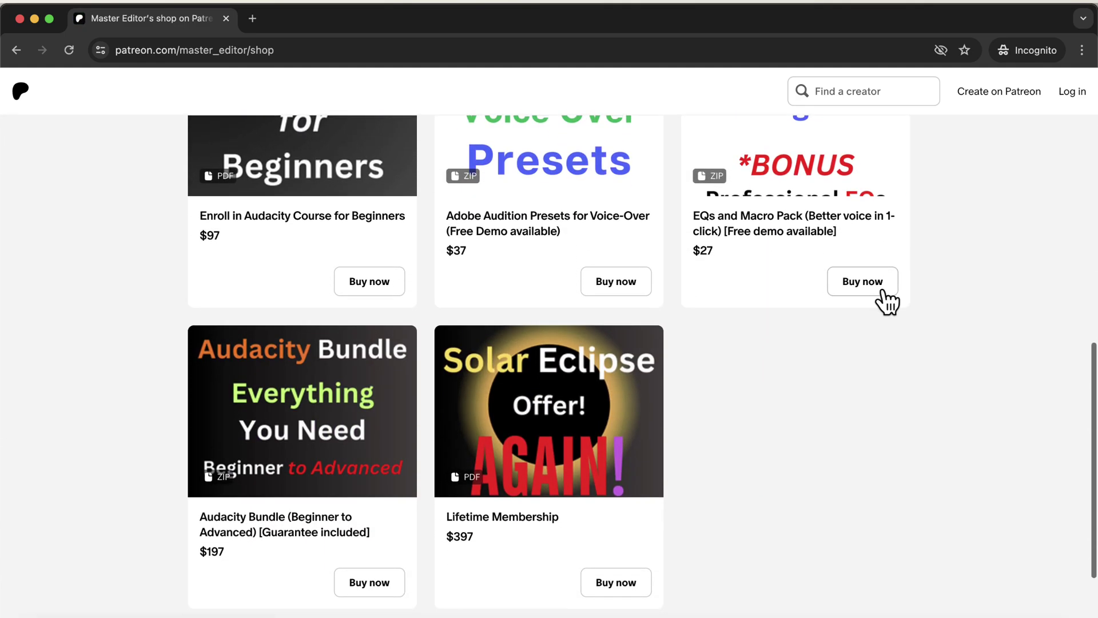
scroll(886, 300, "up", 1)
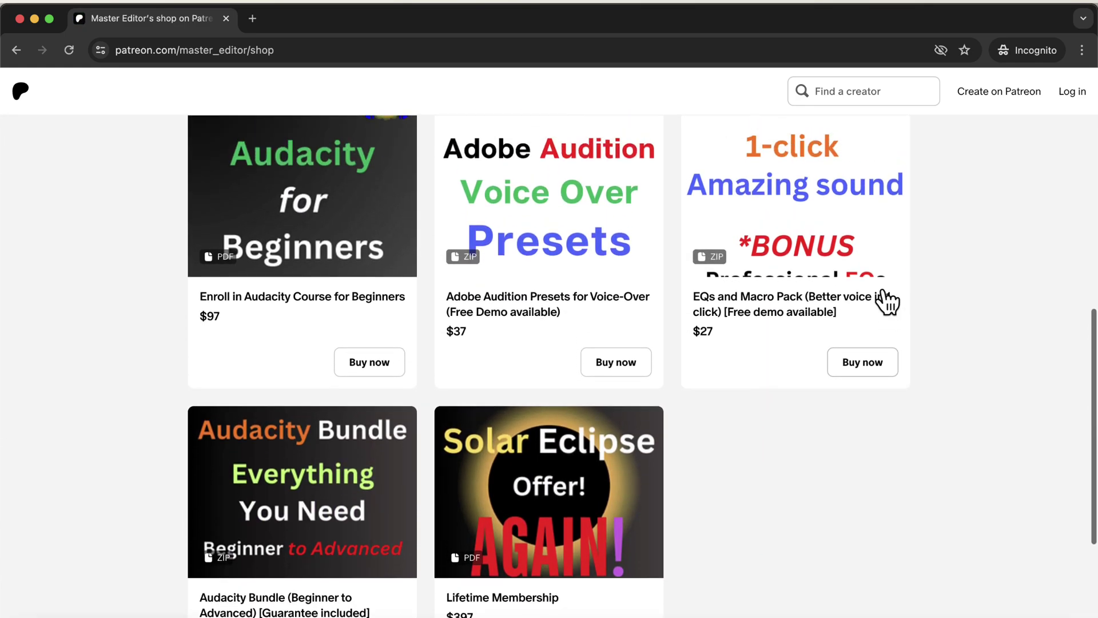